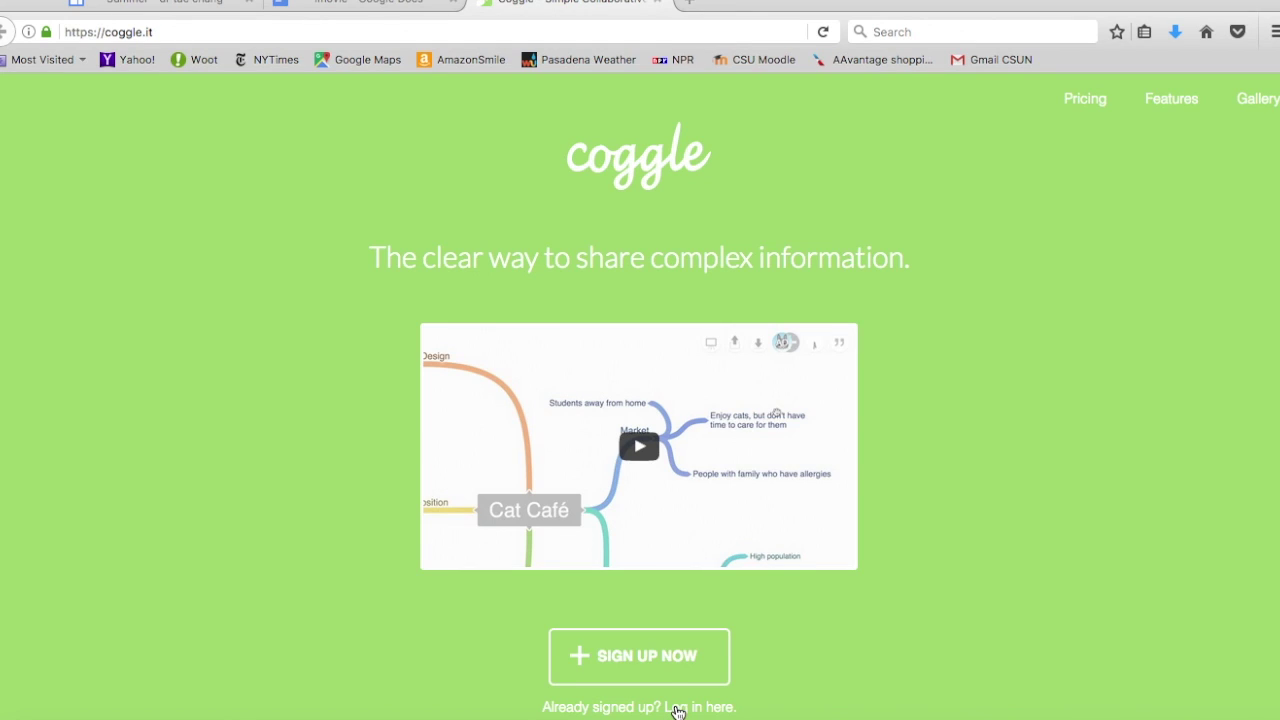
Sign in to Coggle with a Google account and decline the browser's save-login prompt
left_click(677, 711)
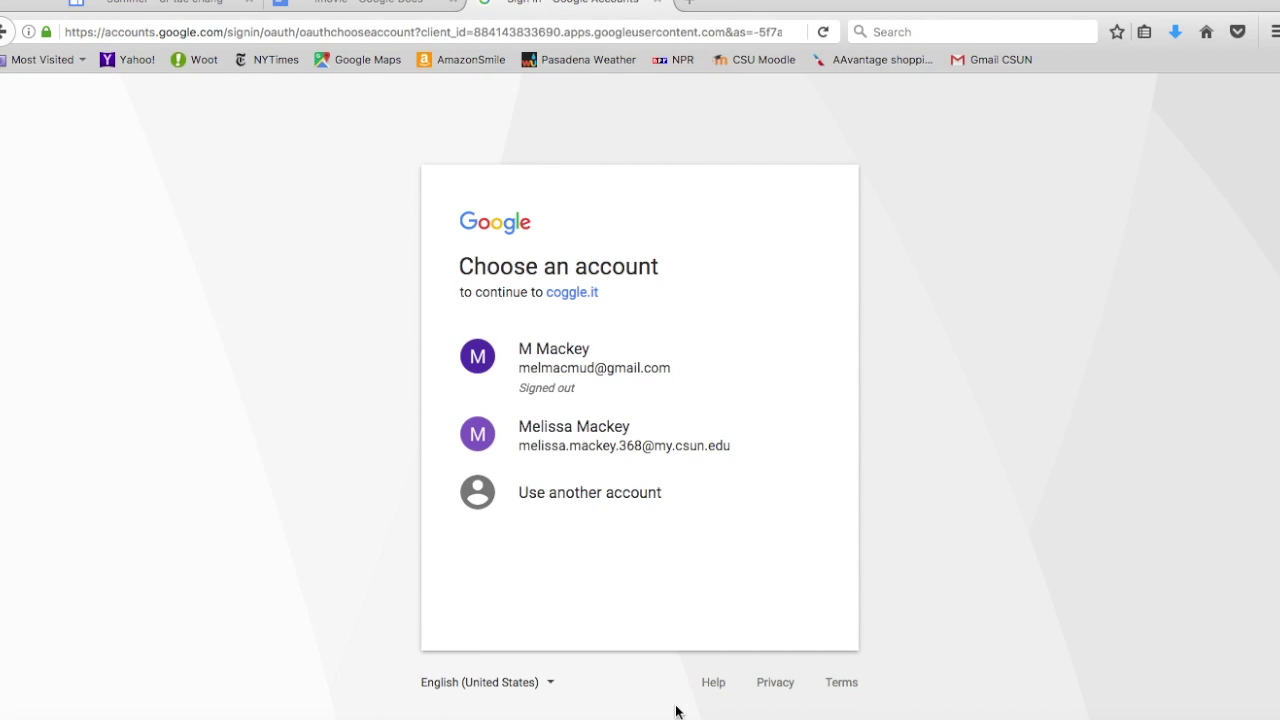
left_click(567, 369)
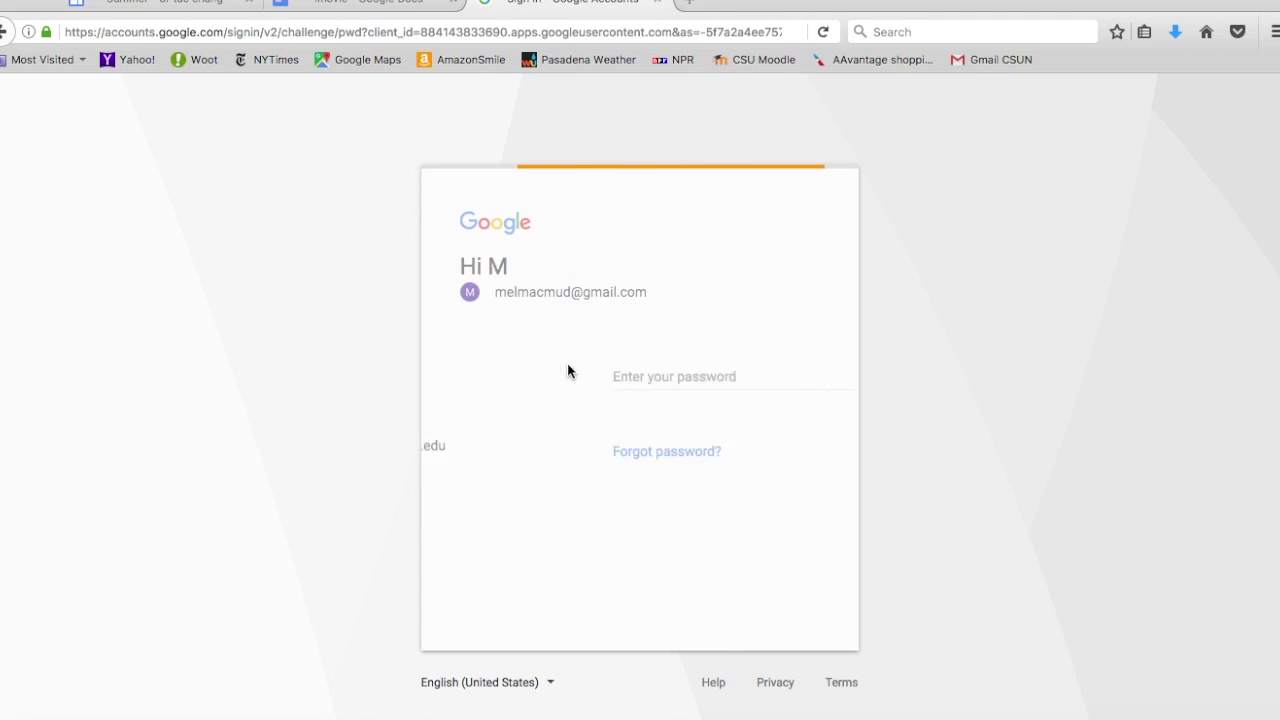
type("•")
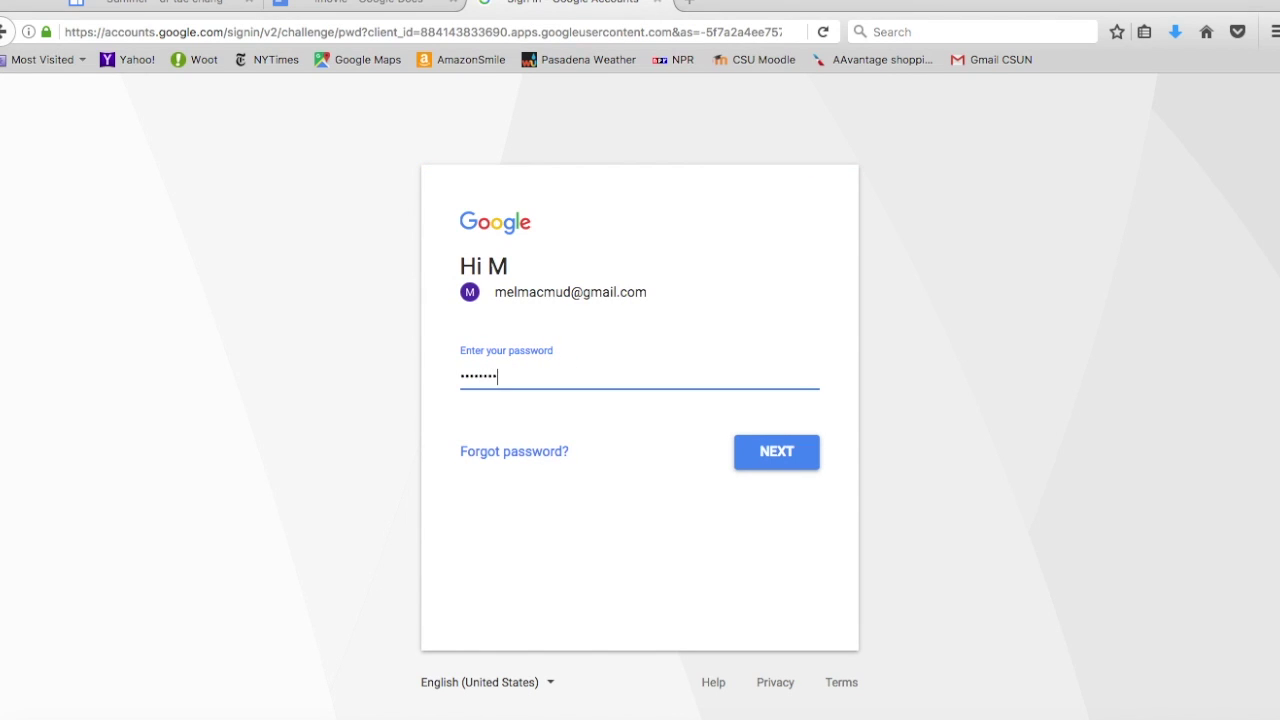
left_click(765, 456)
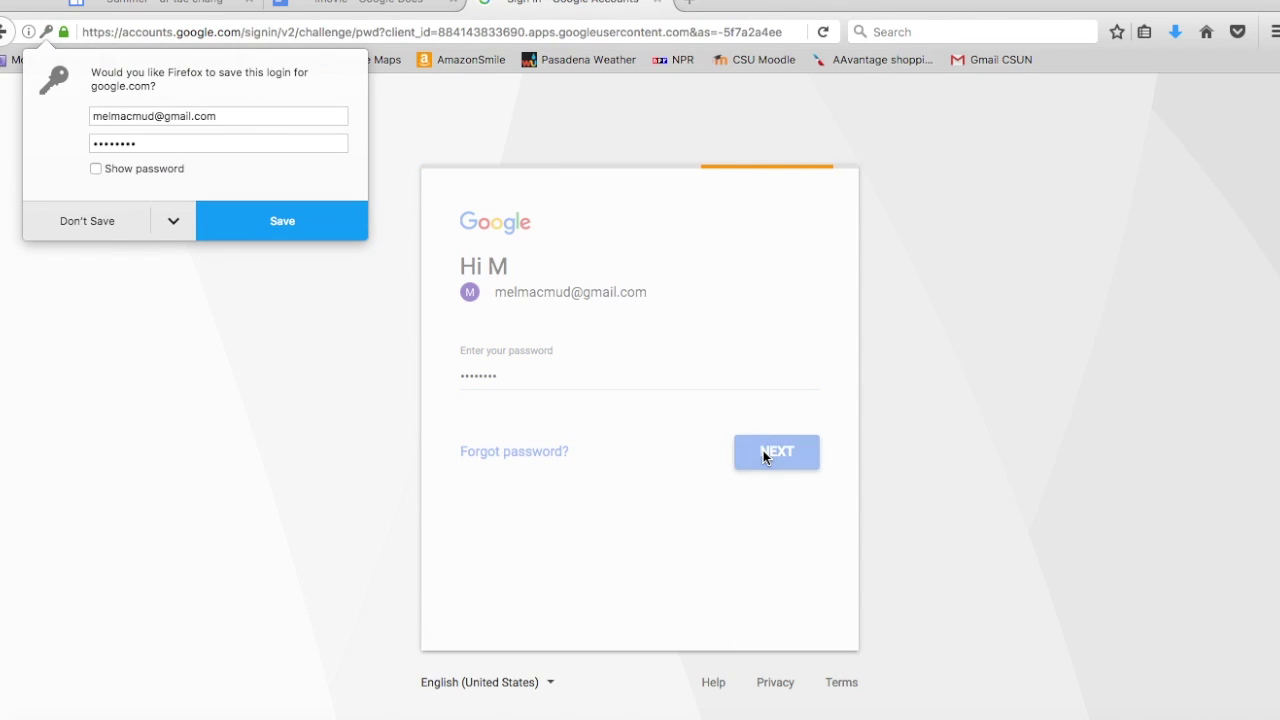
left_click(112, 232)
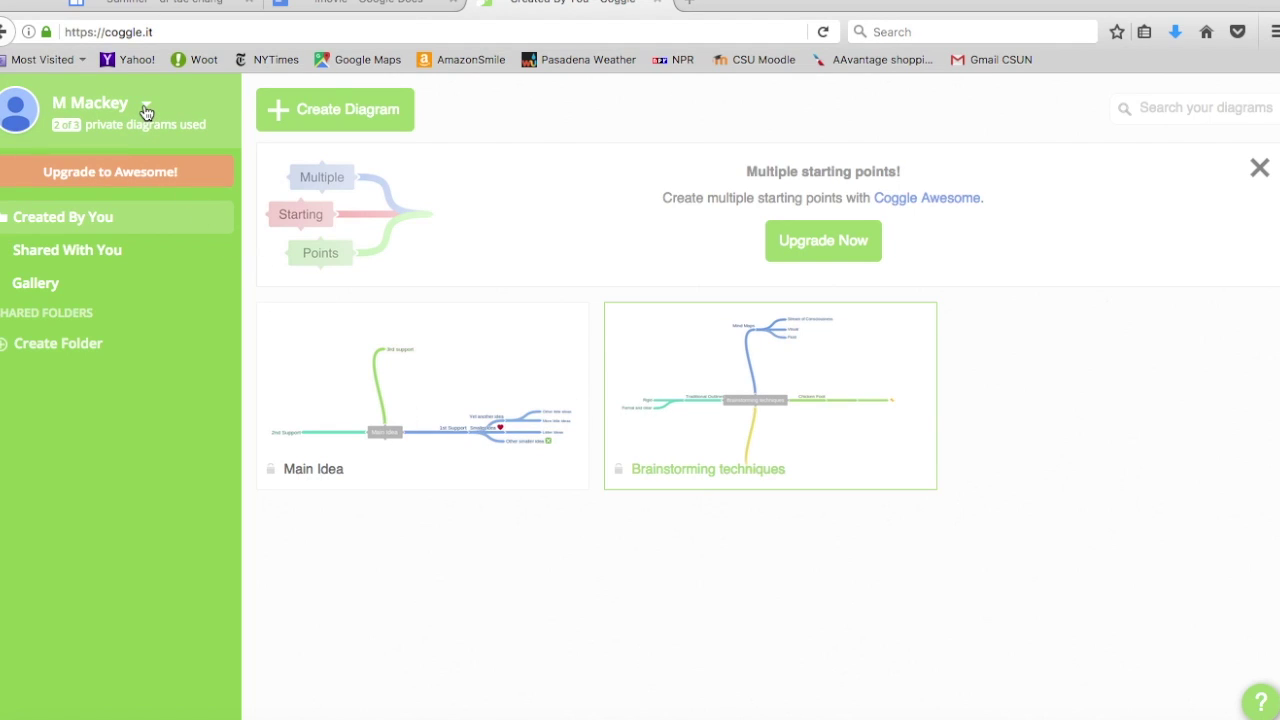
Browse the Gallery of featured example diagrams such as What is culture? and Printers
left_click(36, 284)
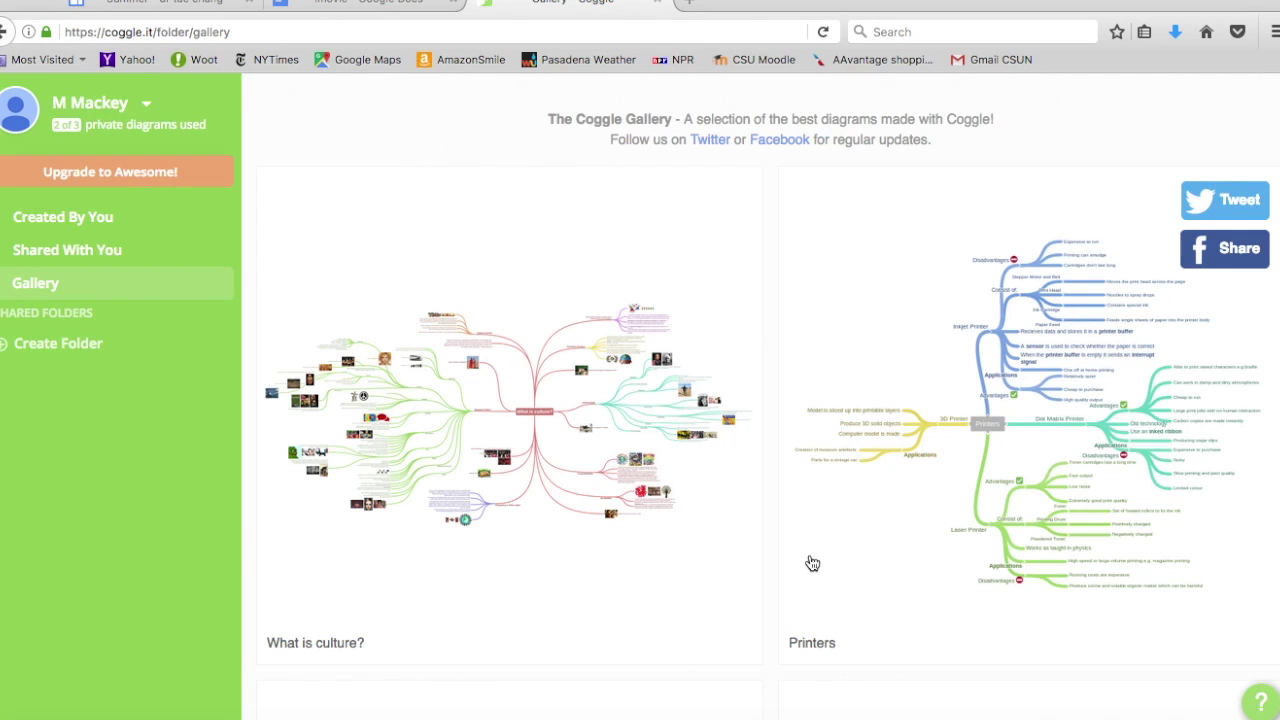
scroll(810, 563, "down", 3)
scroll(812, 563, "down", 12)
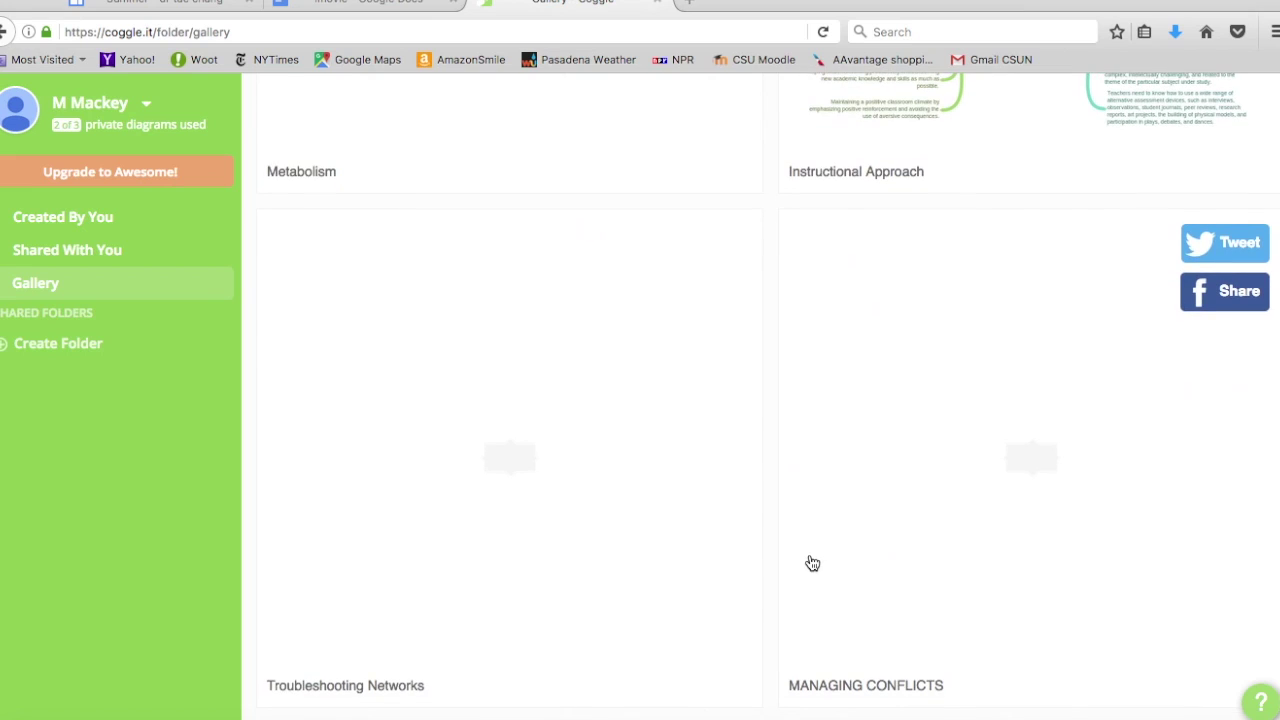
scroll(812, 563, "up", 15)
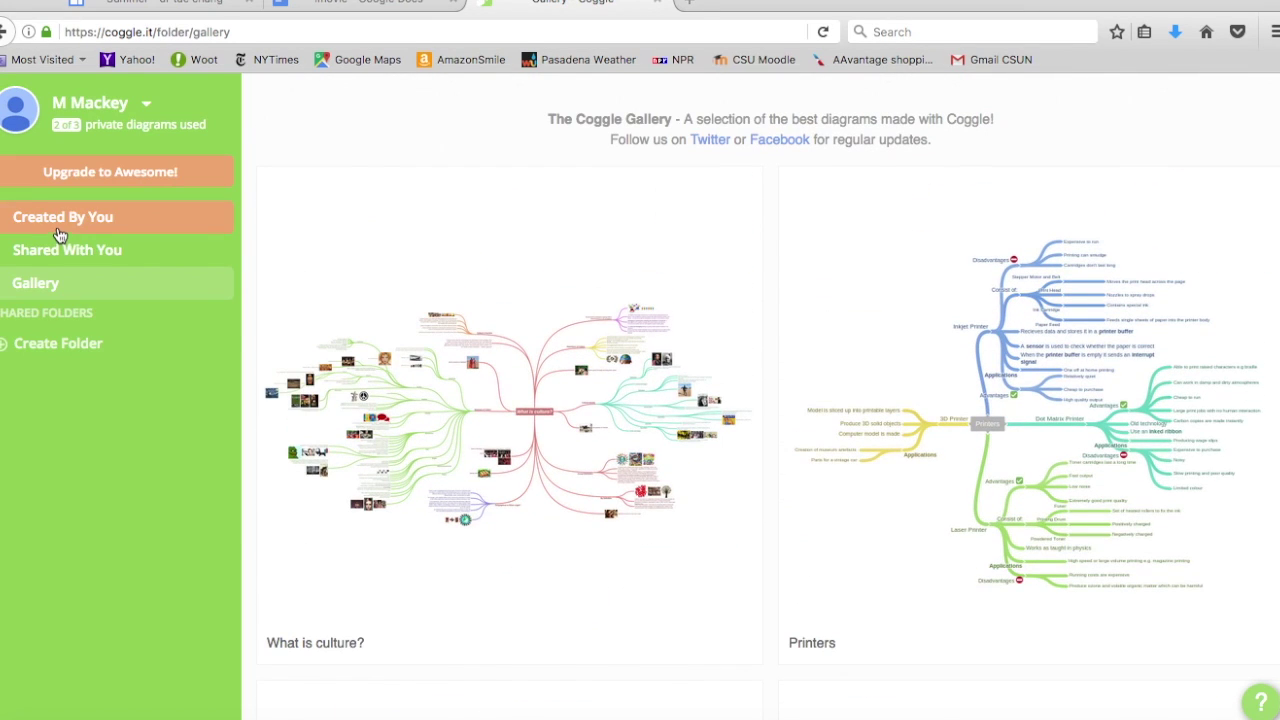
Create a new blank diagram from the dashboard and title its centre node 'Main Idea'
left_click(120, 106)
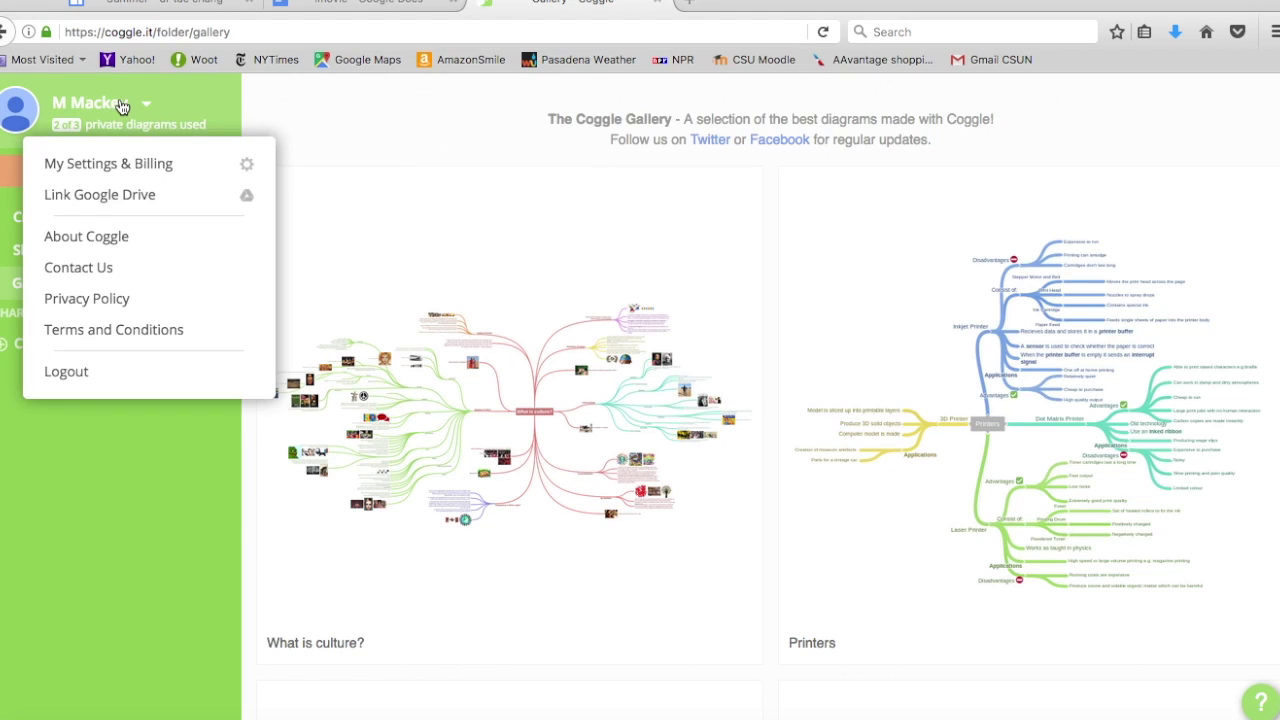
left_click(10, 34)
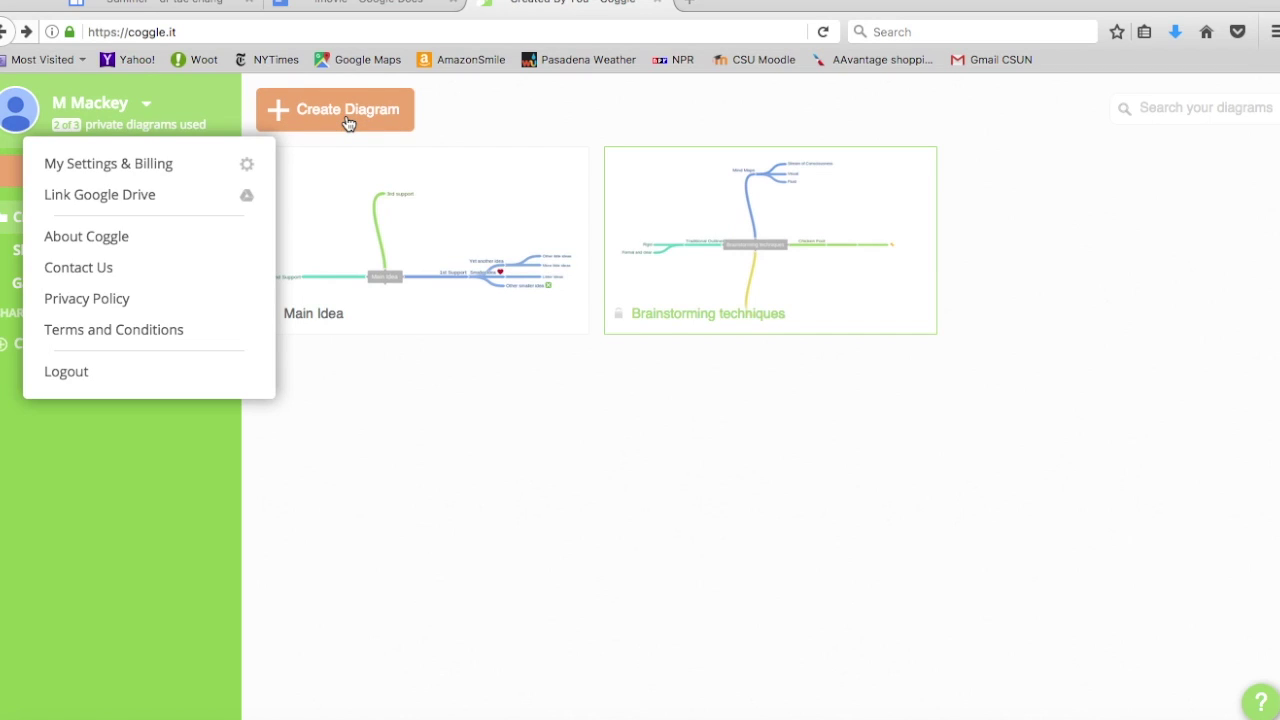
left_click(347, 118)
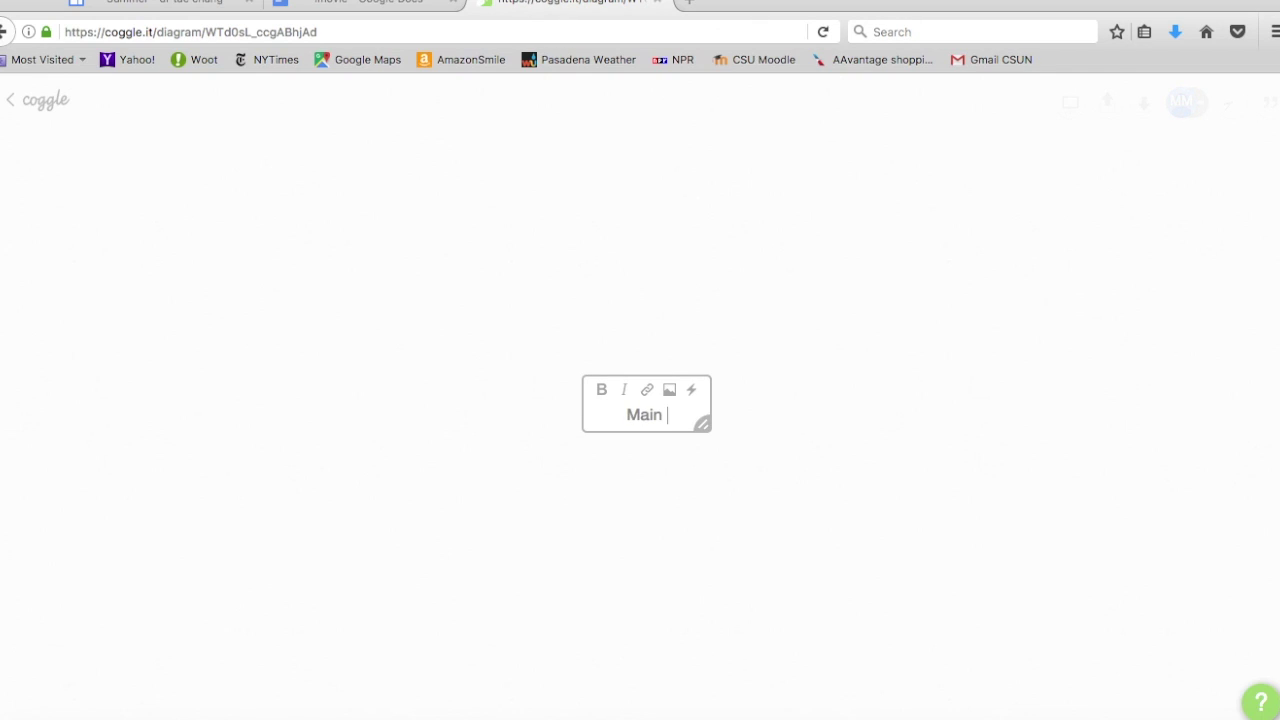
type("dea")
Add a '1st Support point' branch to the left of Main Idea
left_click(735, 454)
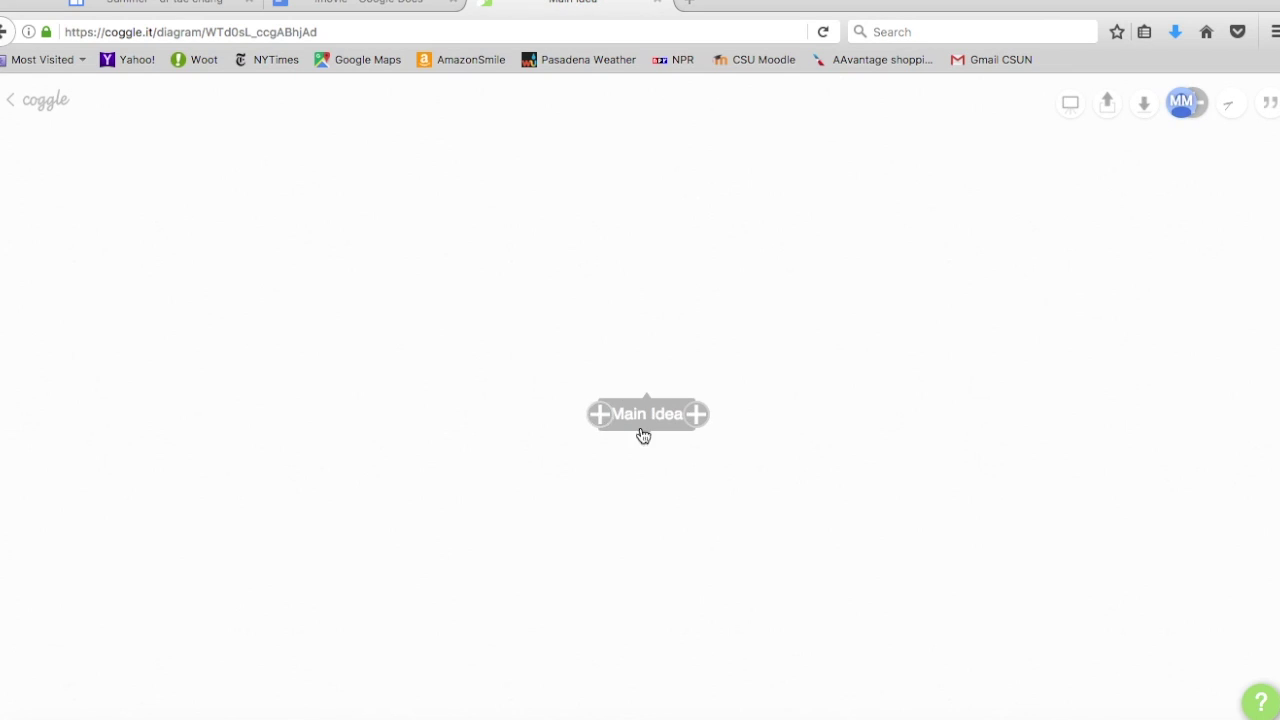
left_click(596, 424)
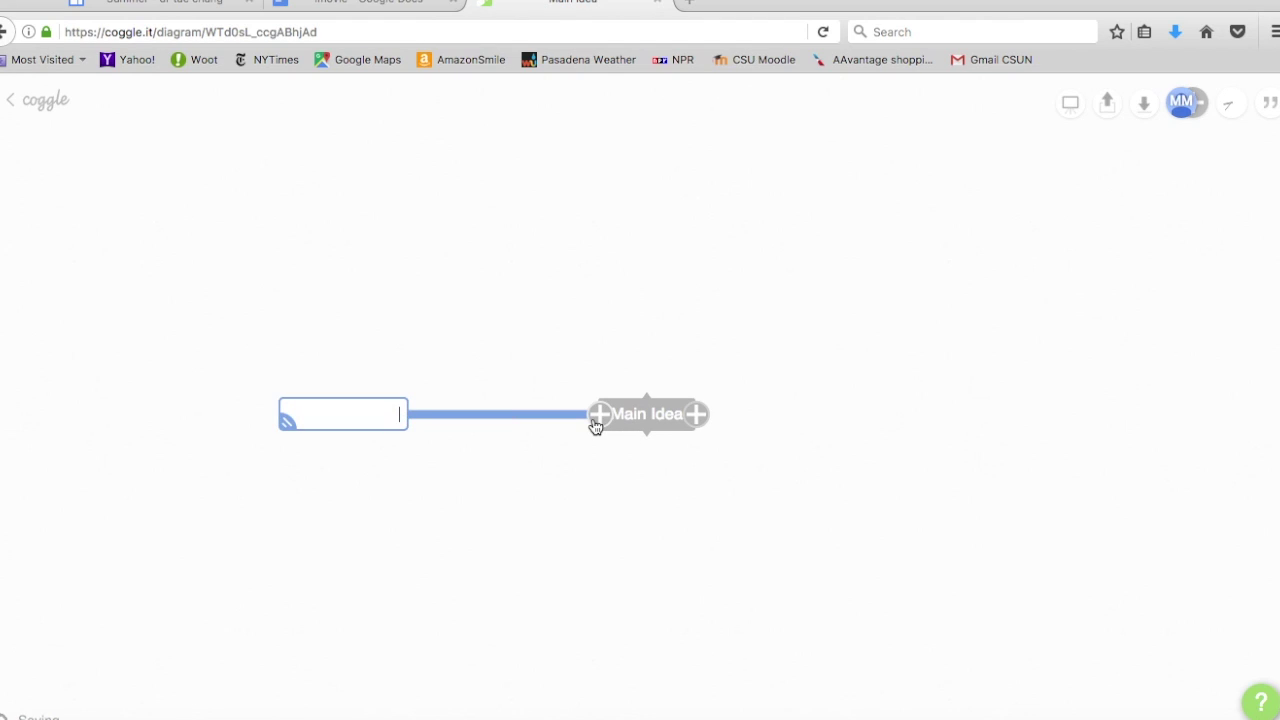
type("1")
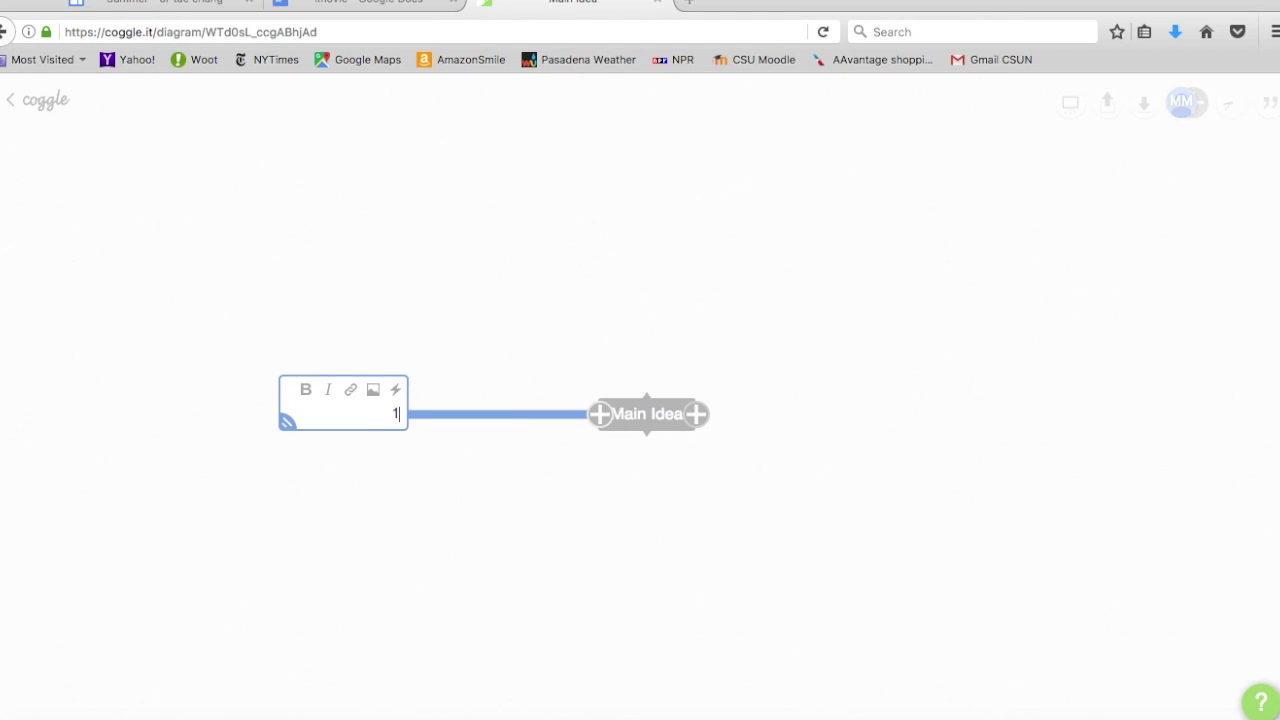
type("st Sup")
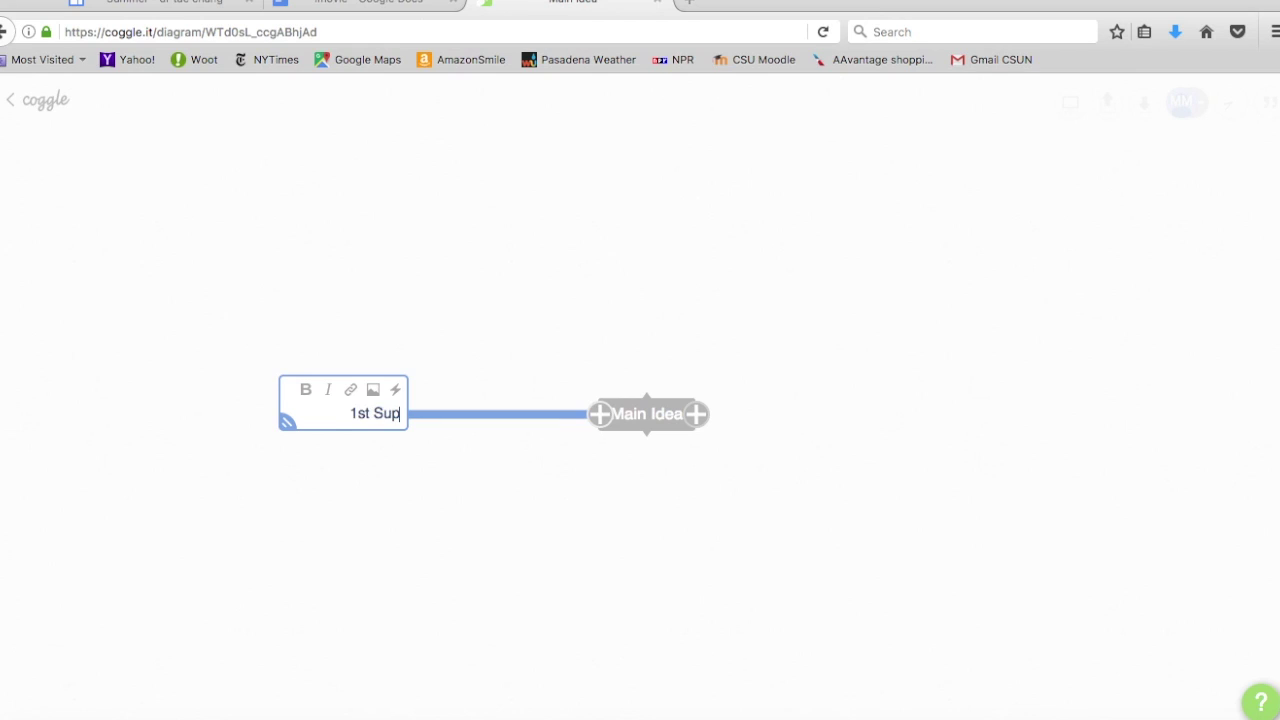
type("port point")
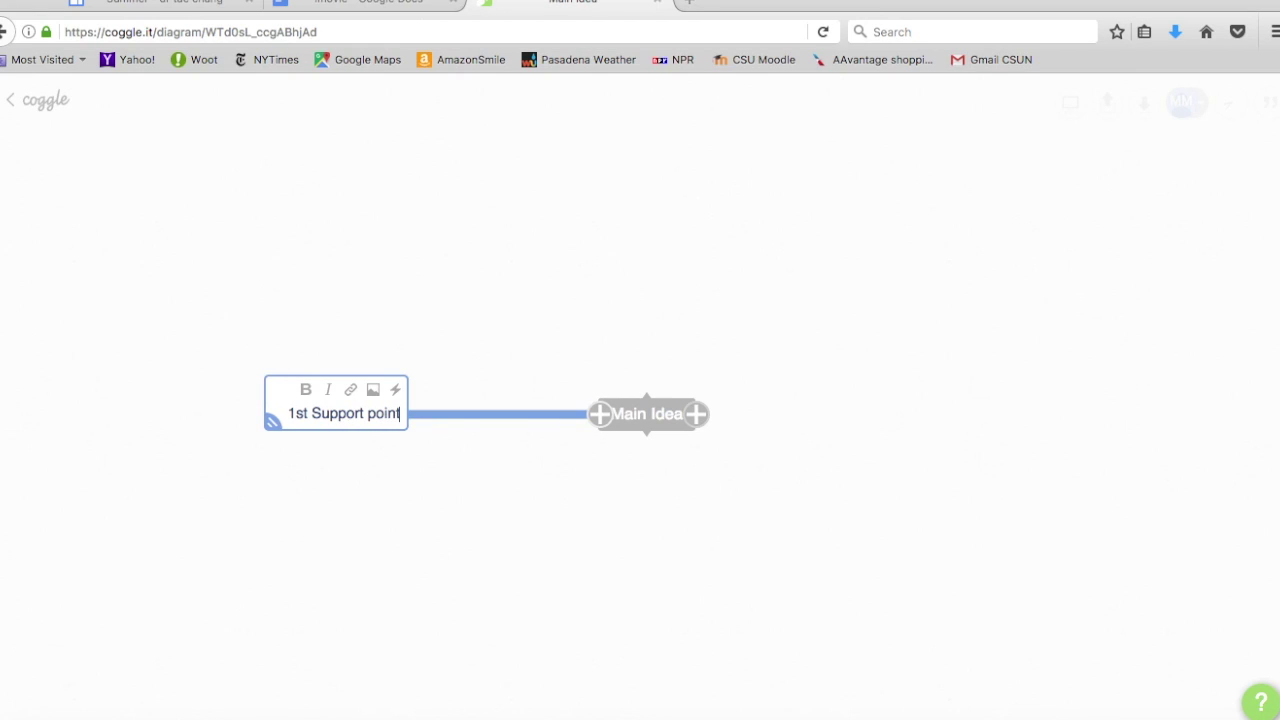
key("Return")
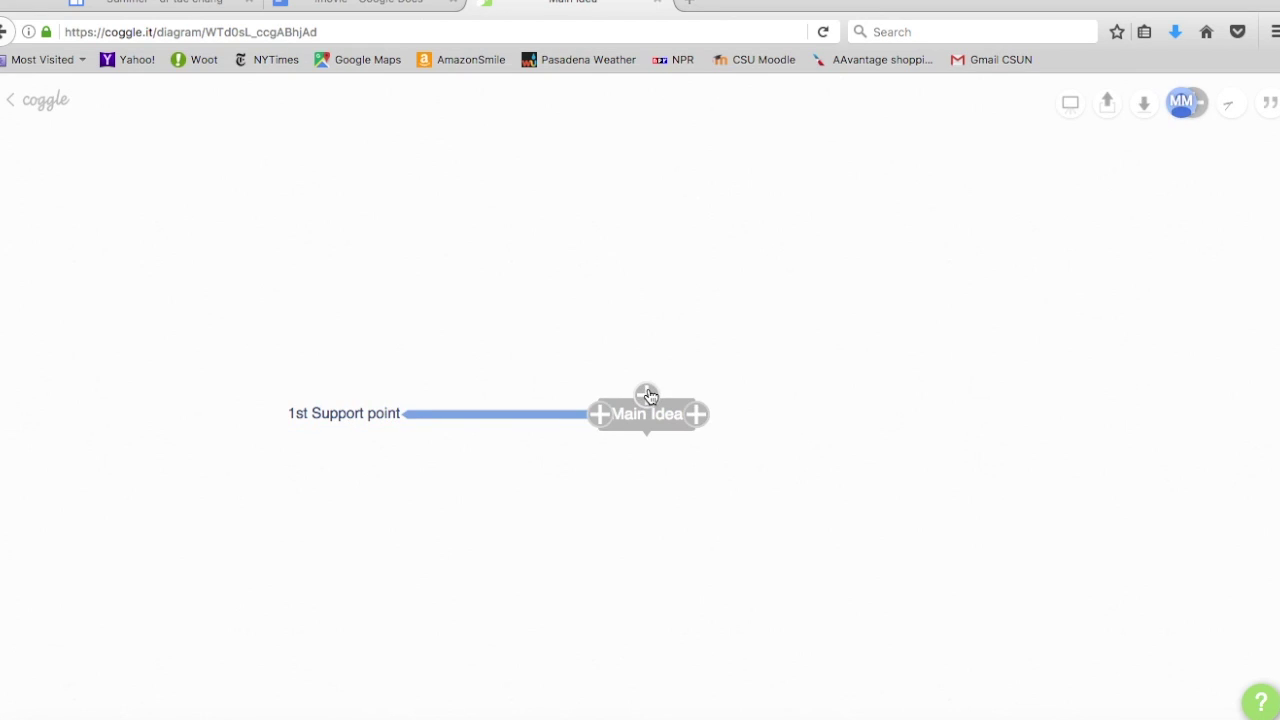
Add a '2nd point' branch above Main Idea
left_click(647, 395)
type("2nd point")
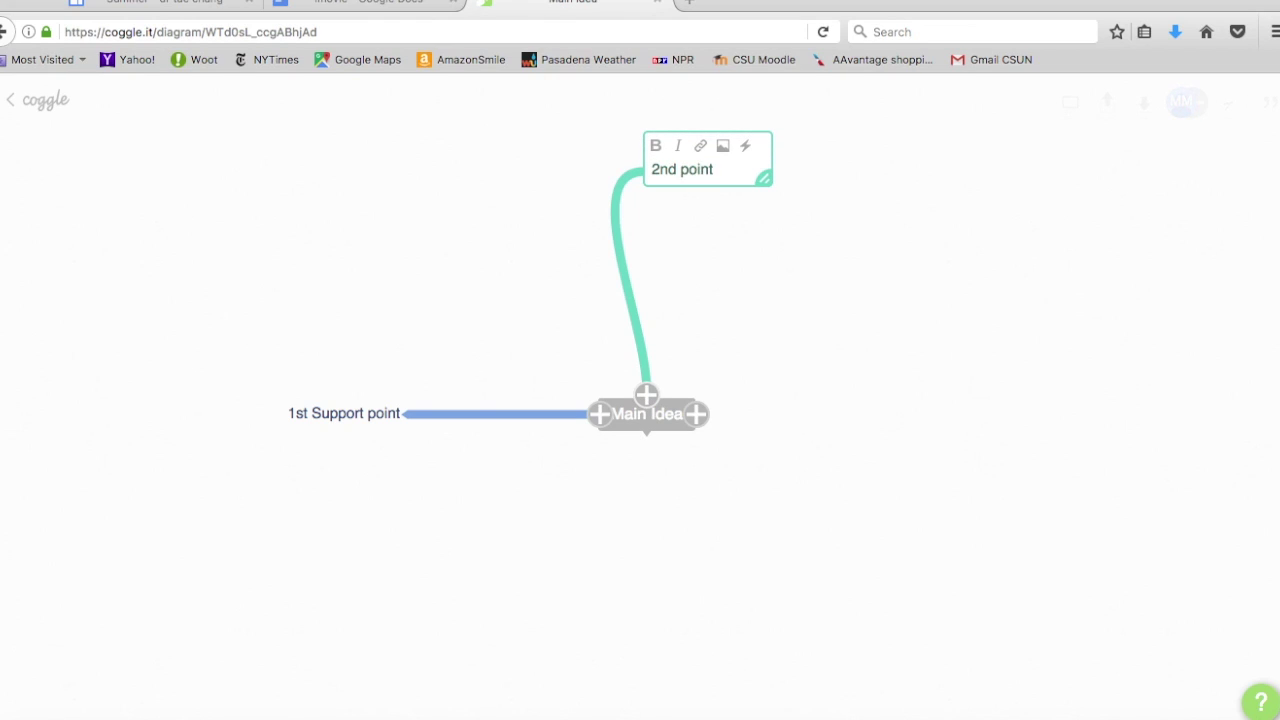
key("Return")
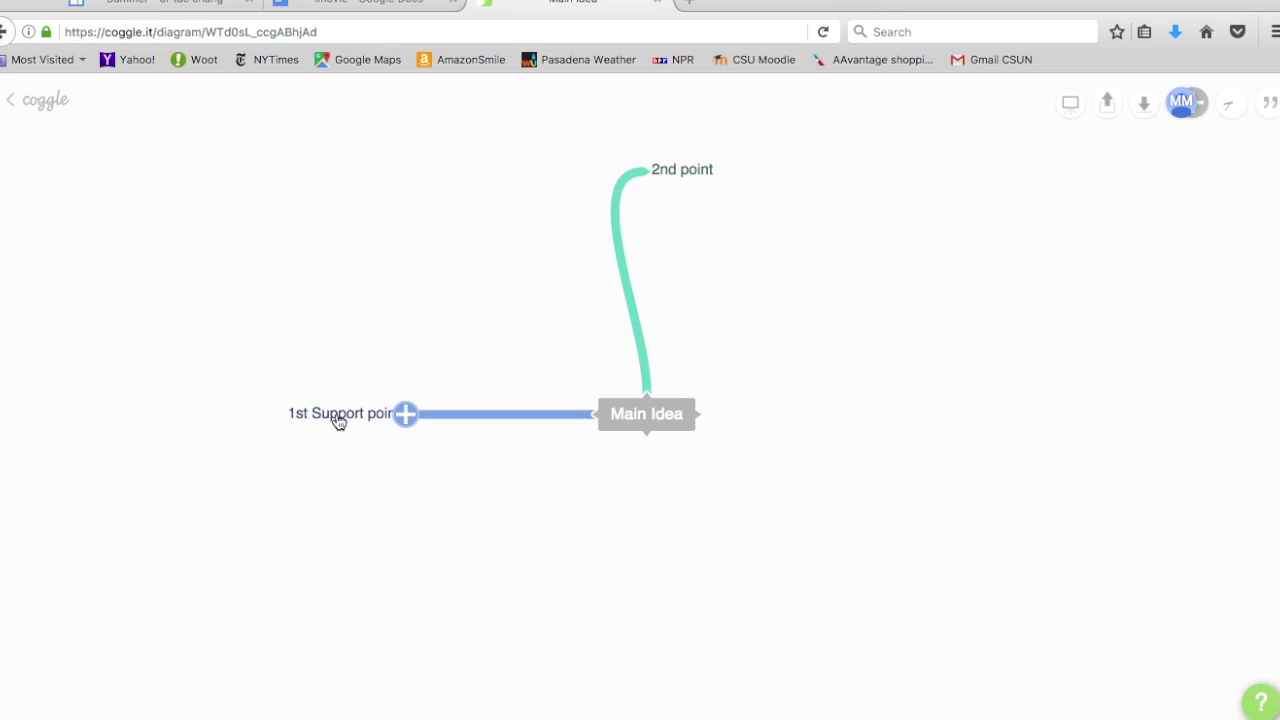
left_click(338, 419)
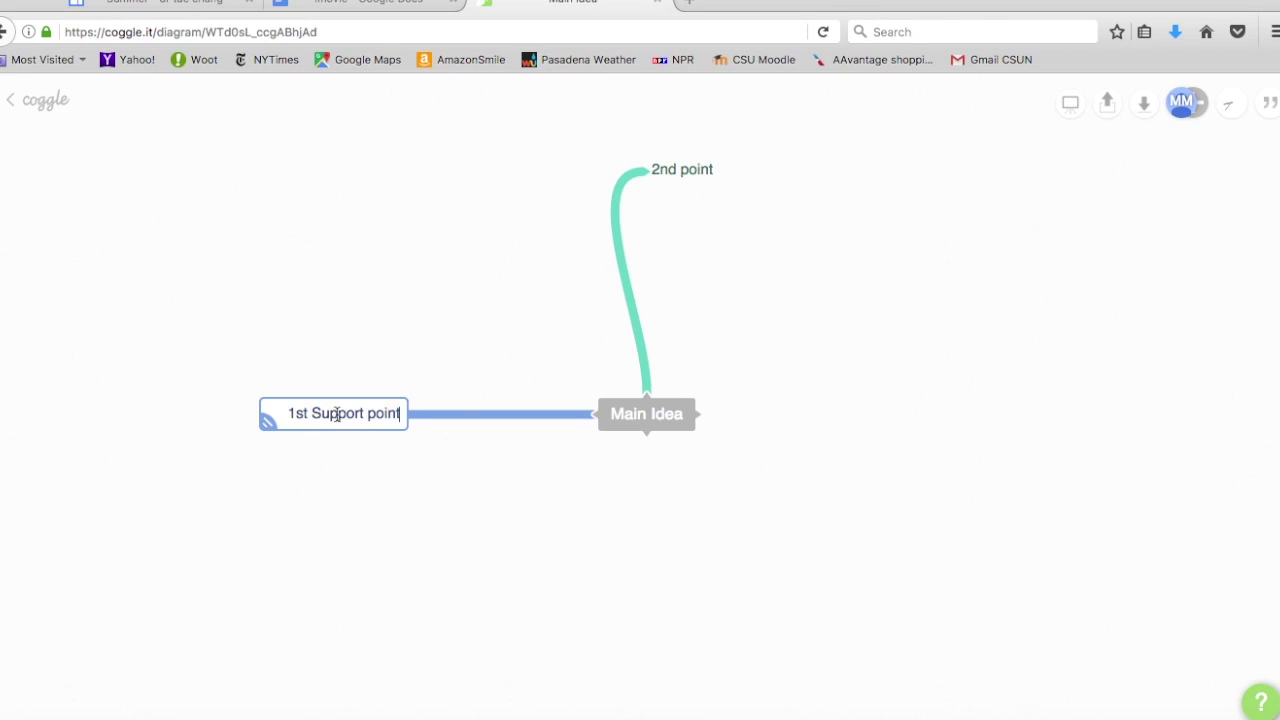
Add 'Details' and 'Other details' branches off 1st Support point
left_click(418, 427)
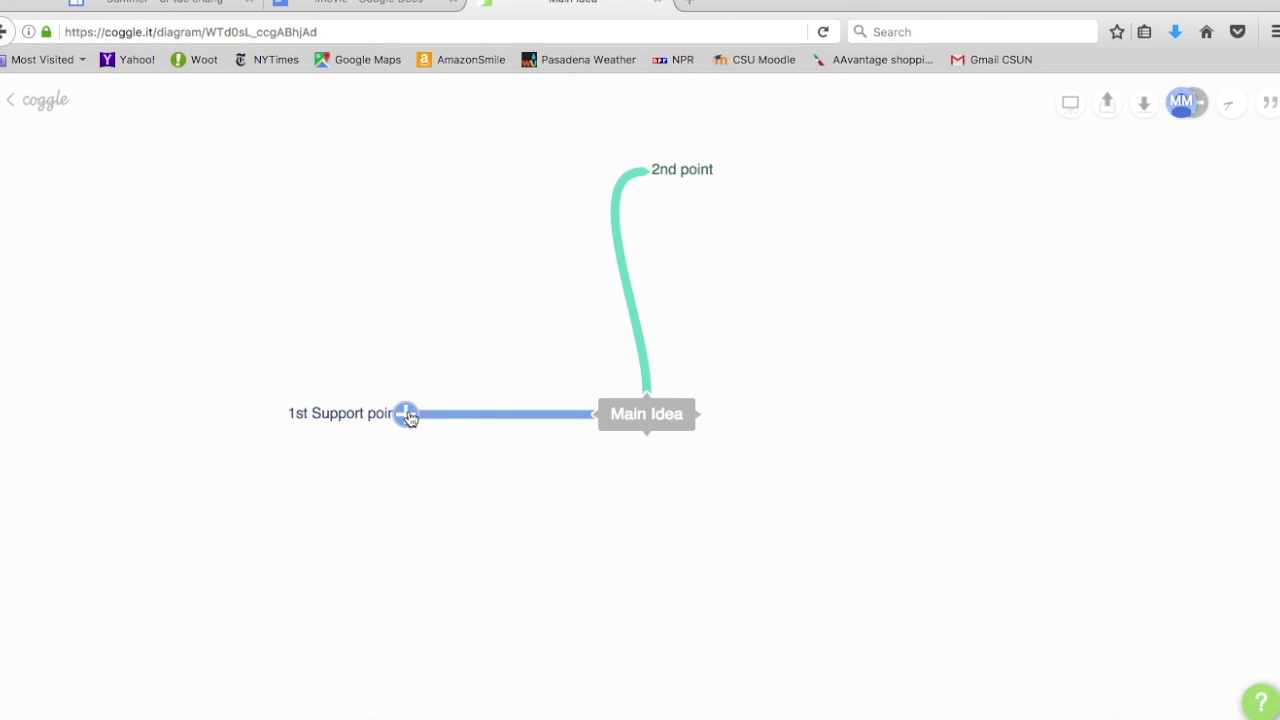
left_click(408, 418)
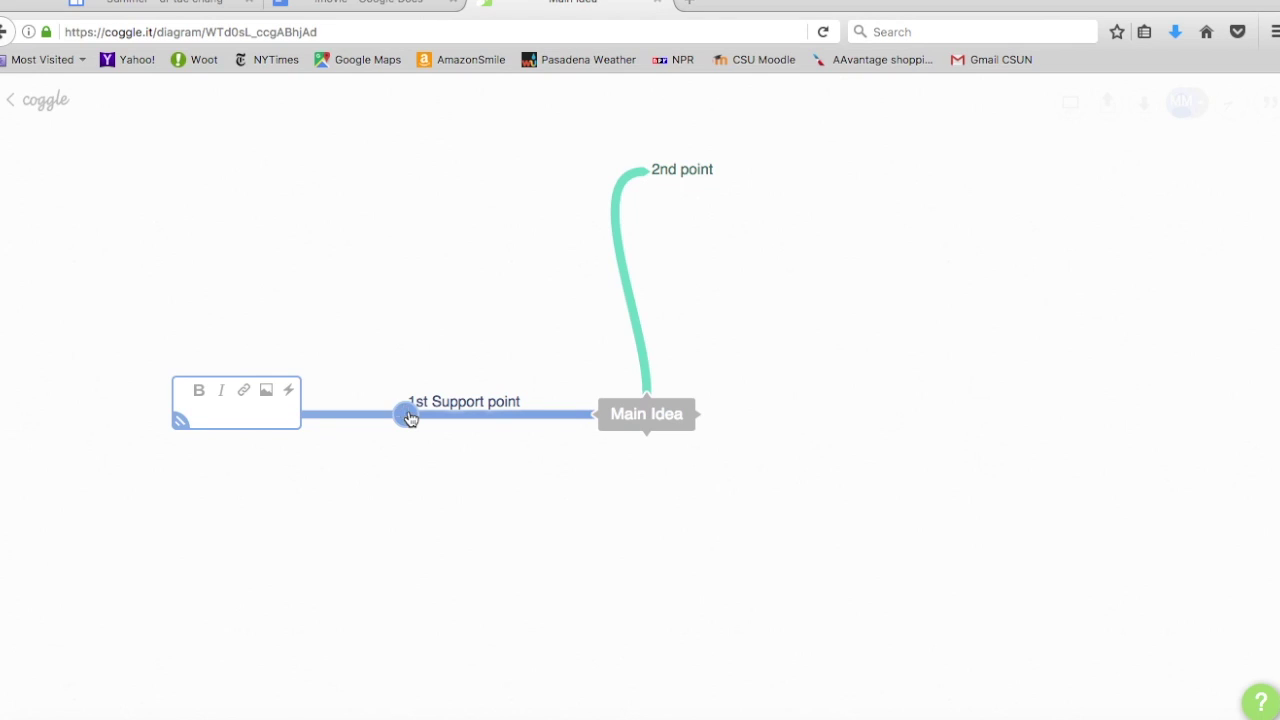
type("Details")
key("Return")
left_click(406, 414)
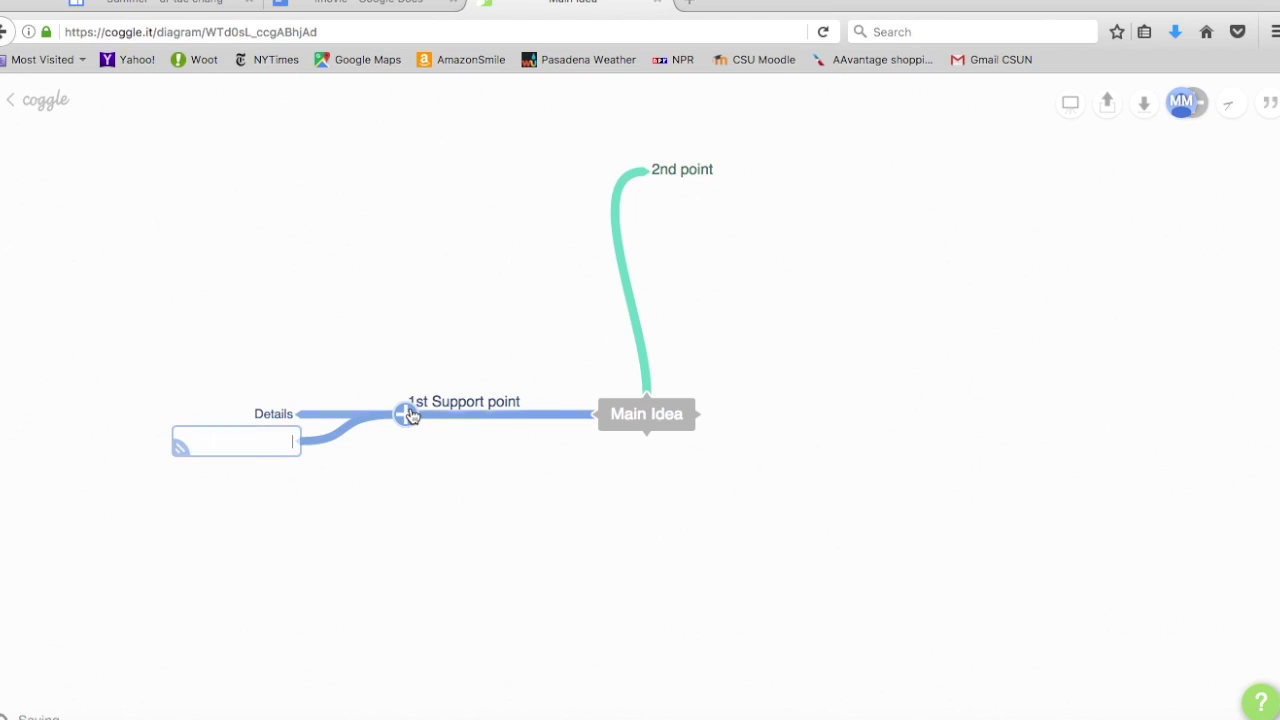
type("Other")
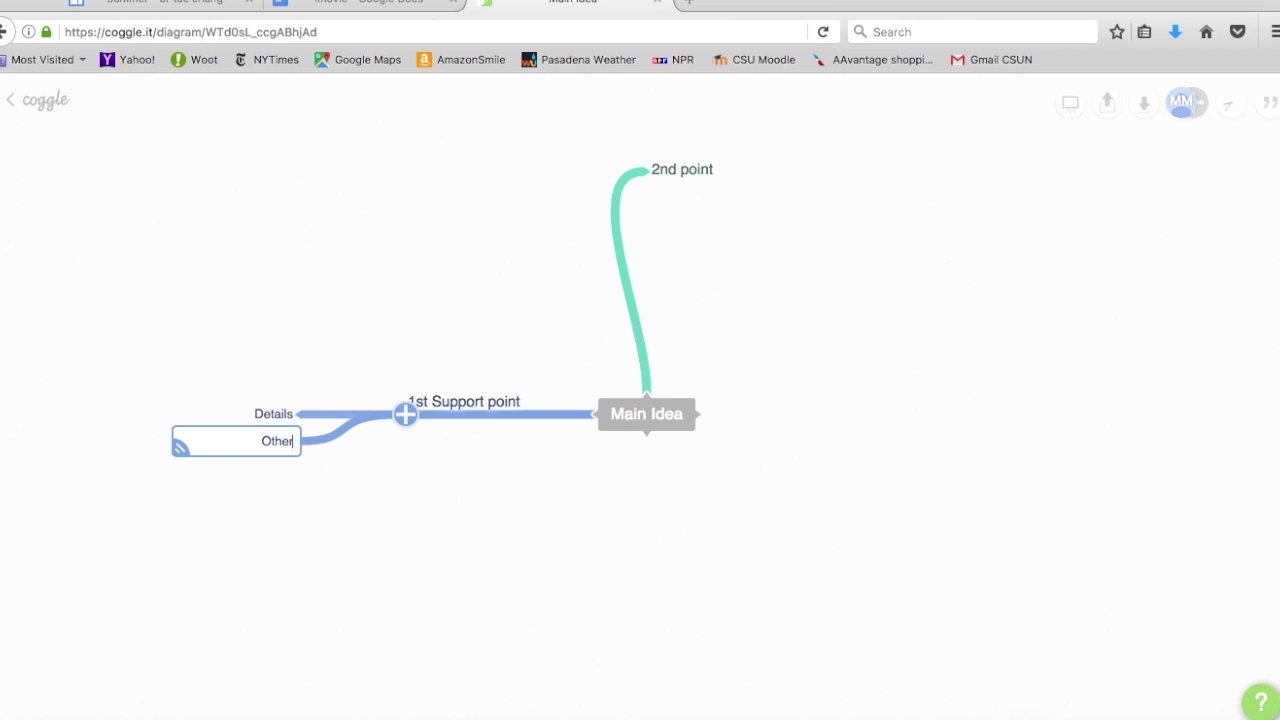
type(" details")
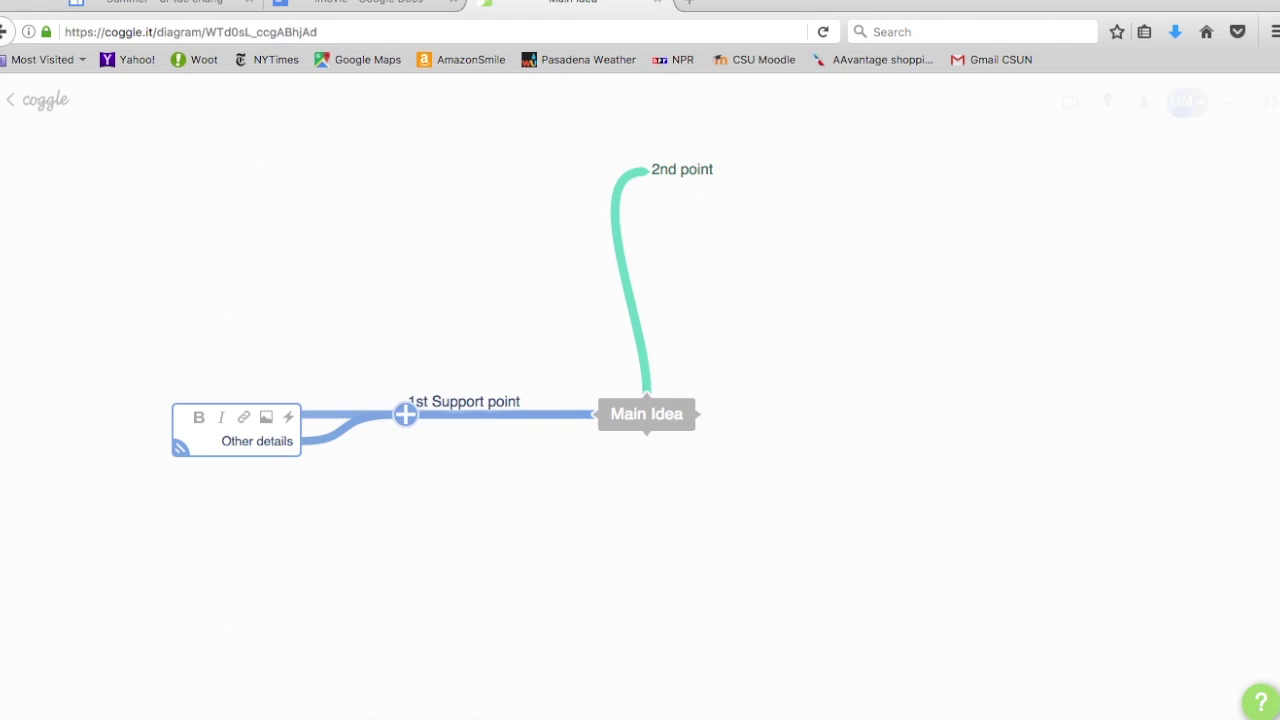
key("Return")
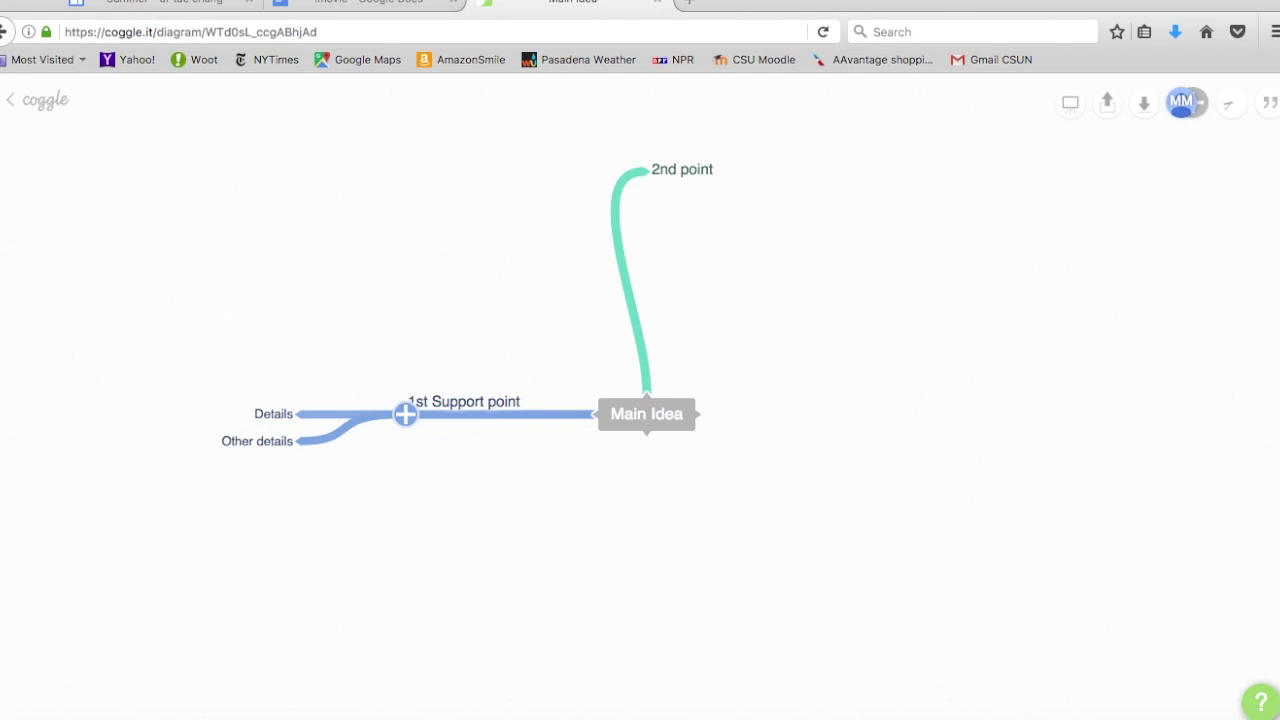
Add a 'Details about details' child branch under Other details
left_click(265, 440)
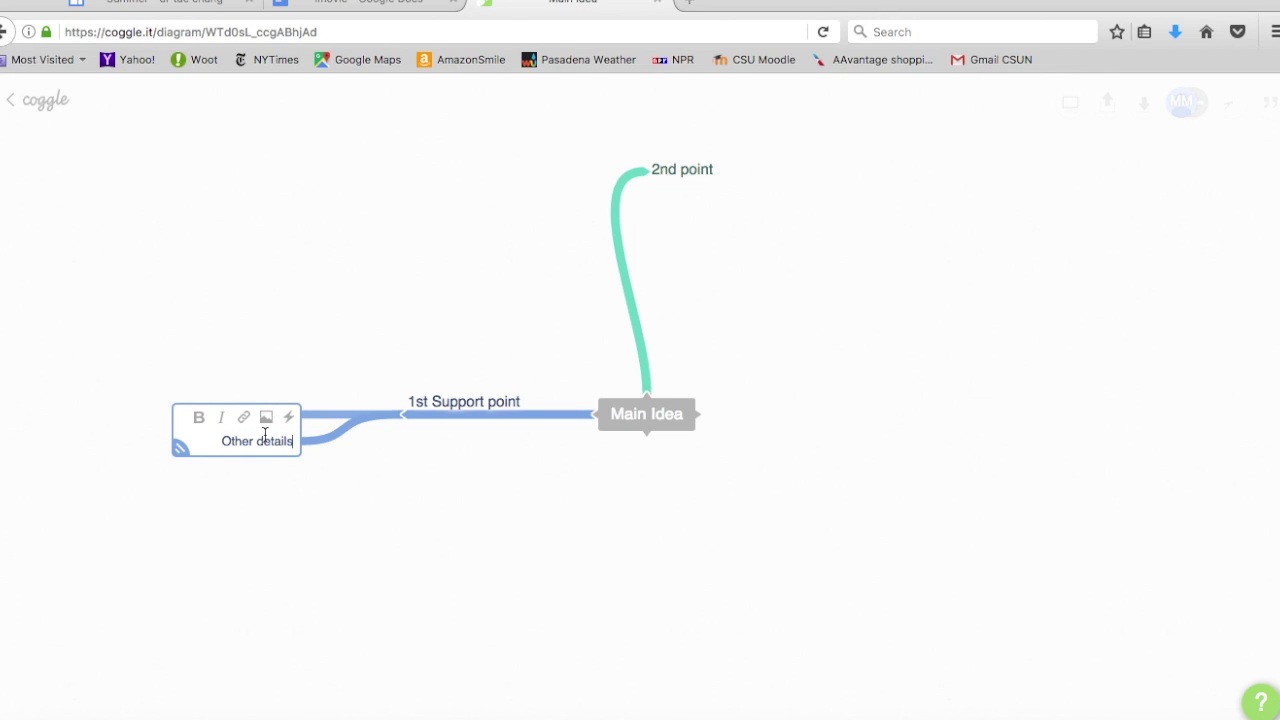
key("Tab")
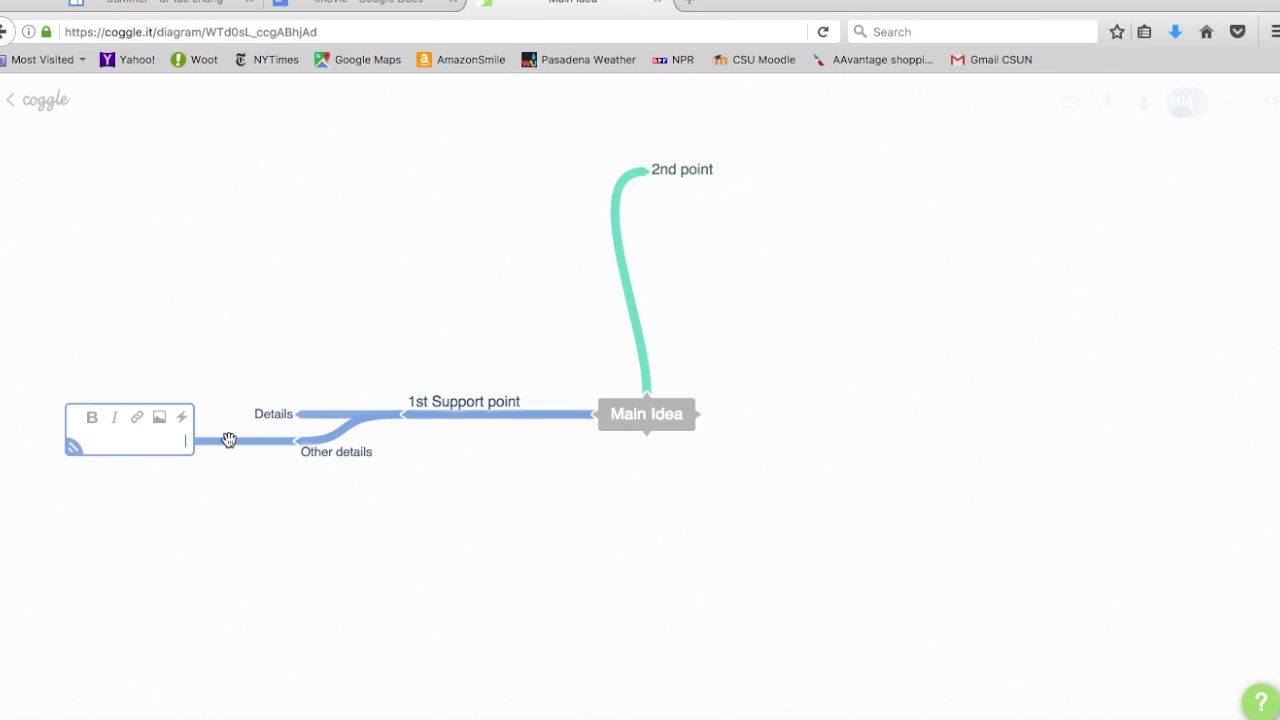
type("Details about details")
key("Return")
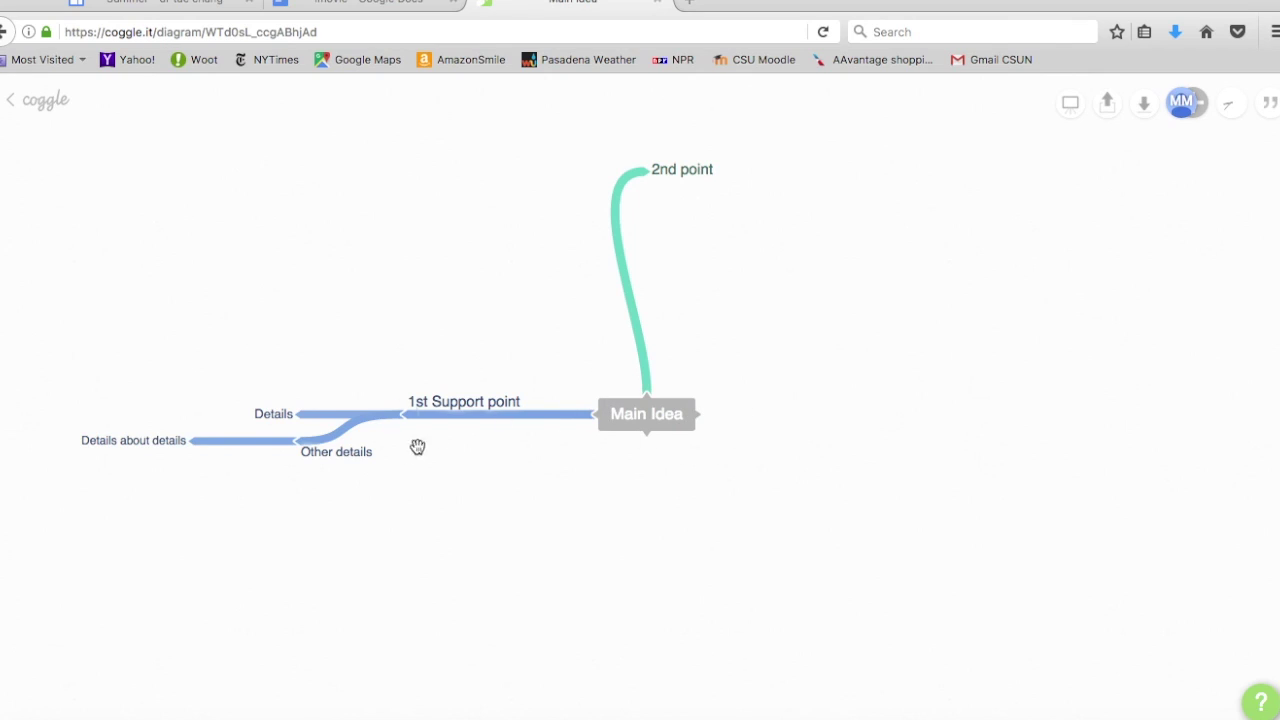
Add a third 'more details' branch off 1st Support point
left_click(400, 416)
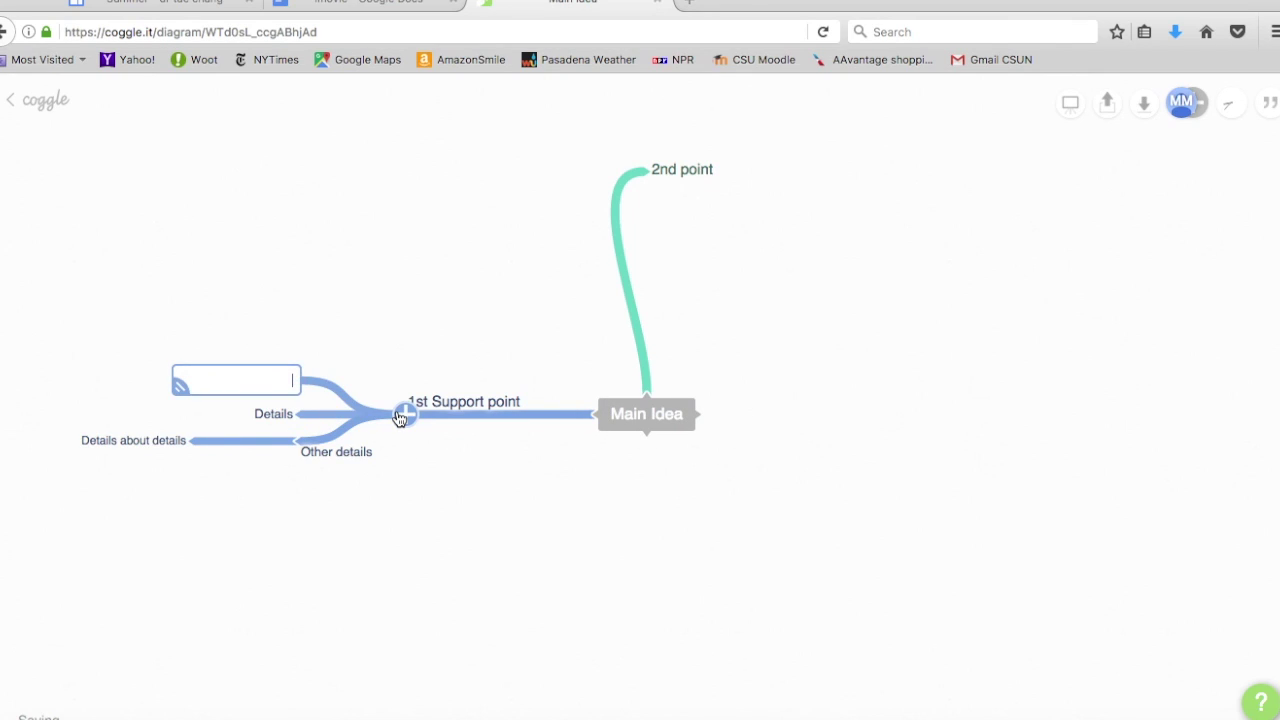
type("m")
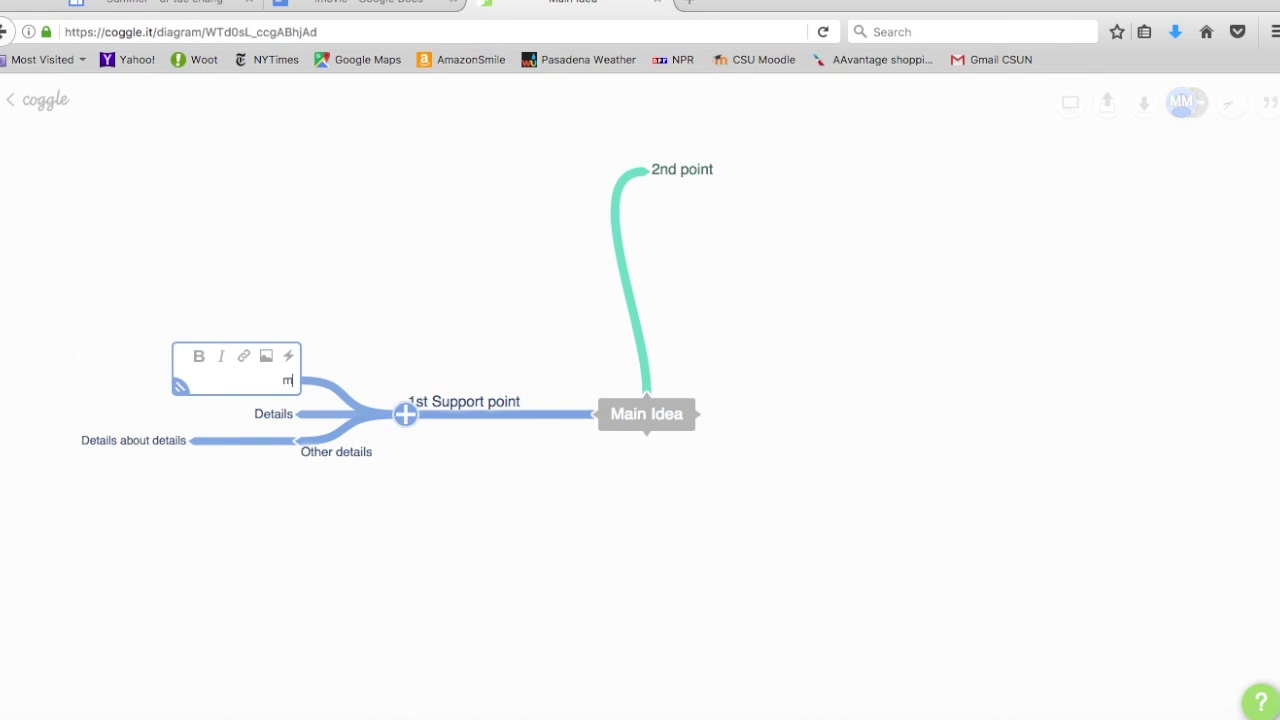
type("ore d")
type("eat")
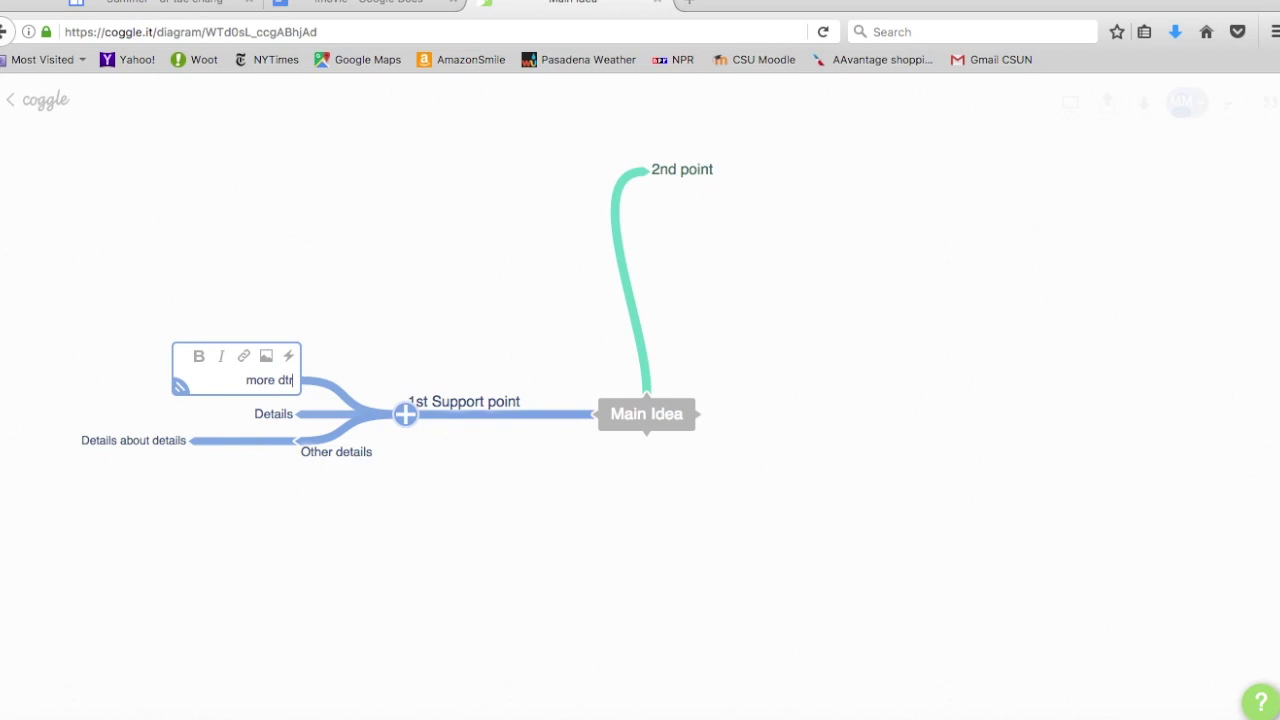
key("BackSpace")
key("BackSpace")
key("BackSpace")
type("etails")
key("Return")
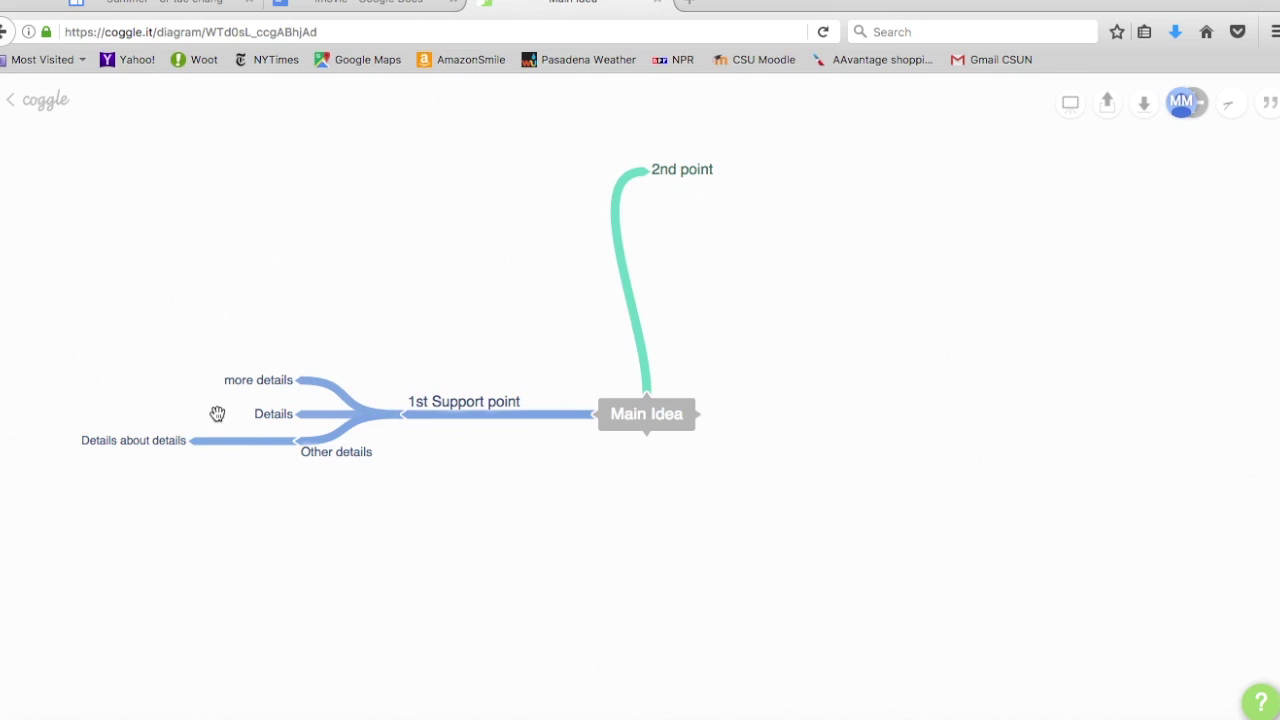
left_click(243, 381)
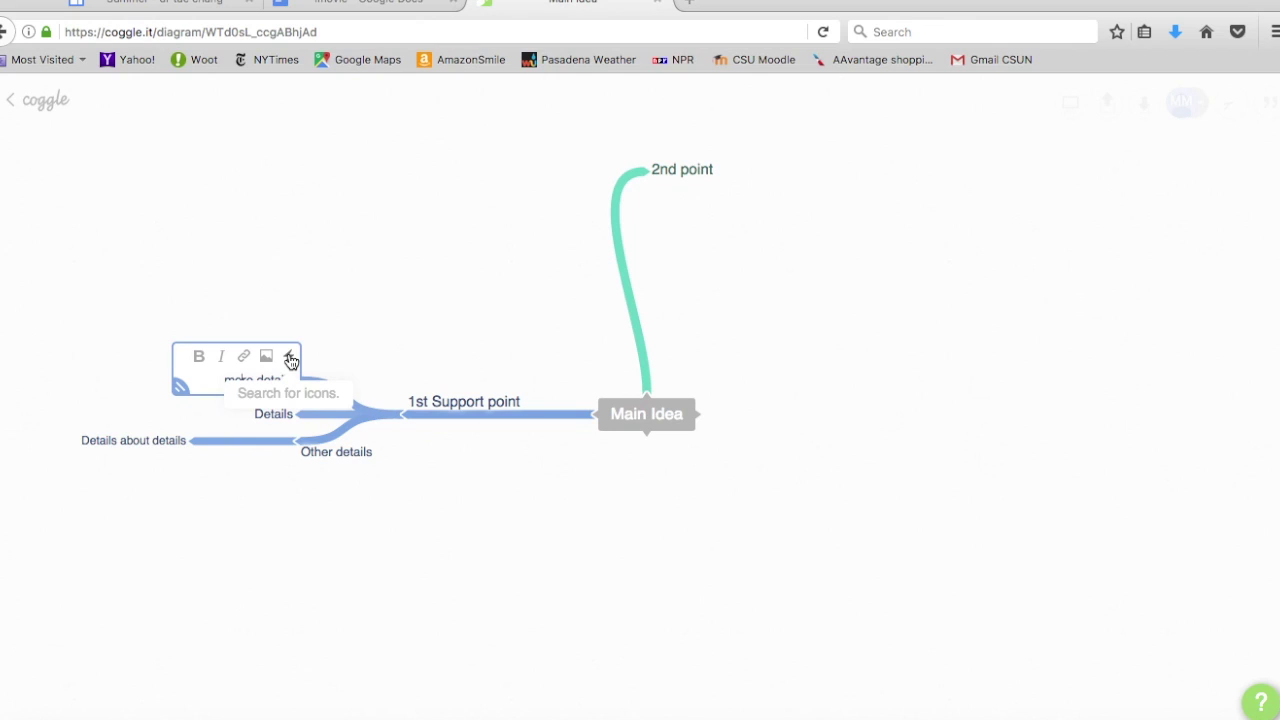
Insert the :star: icon into the label so it reads 'more ★ details'
left_click(290, 360)
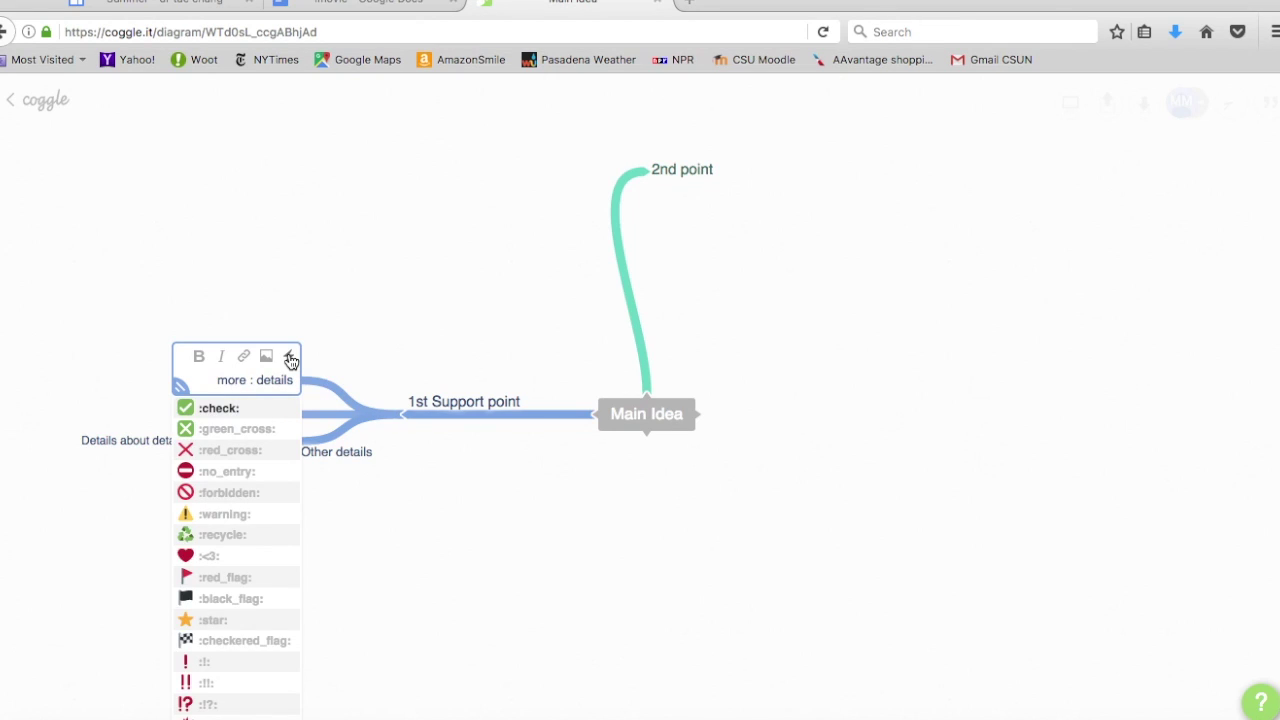
scroll(228, 543, "down", 5)
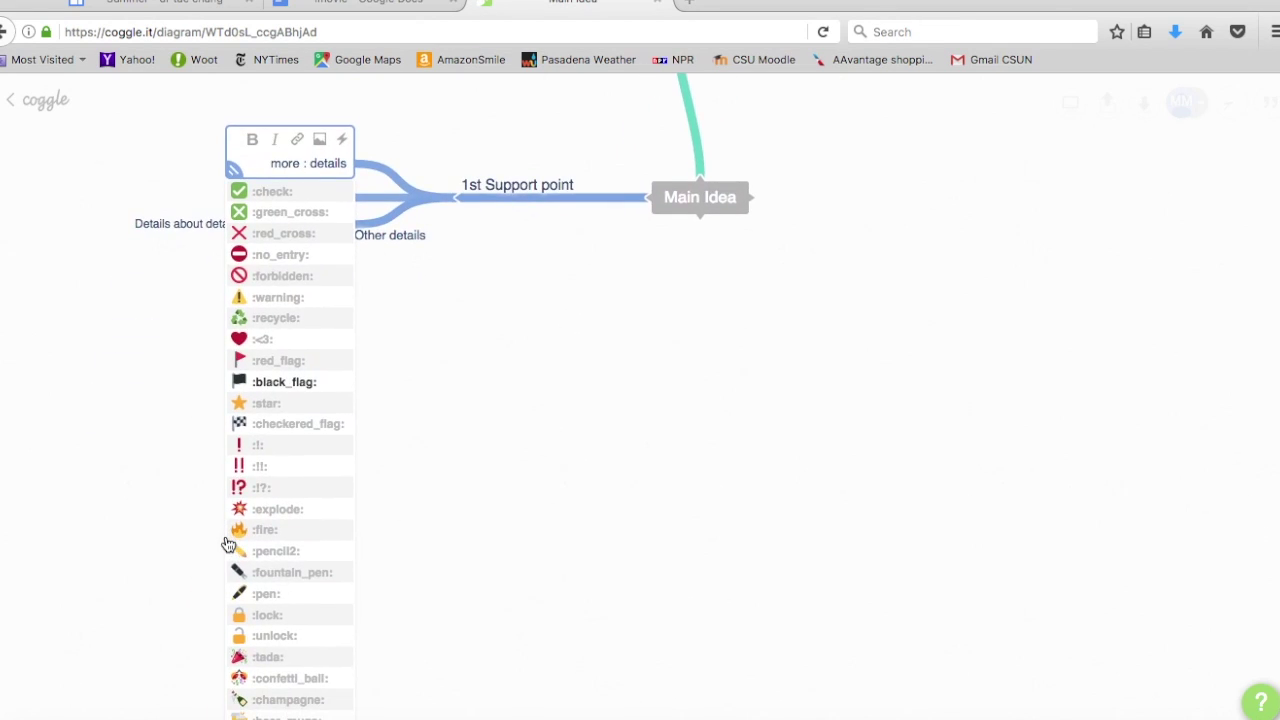
scroll(274, 634, "down", 5)
scroll(274, 634, "up", 5)
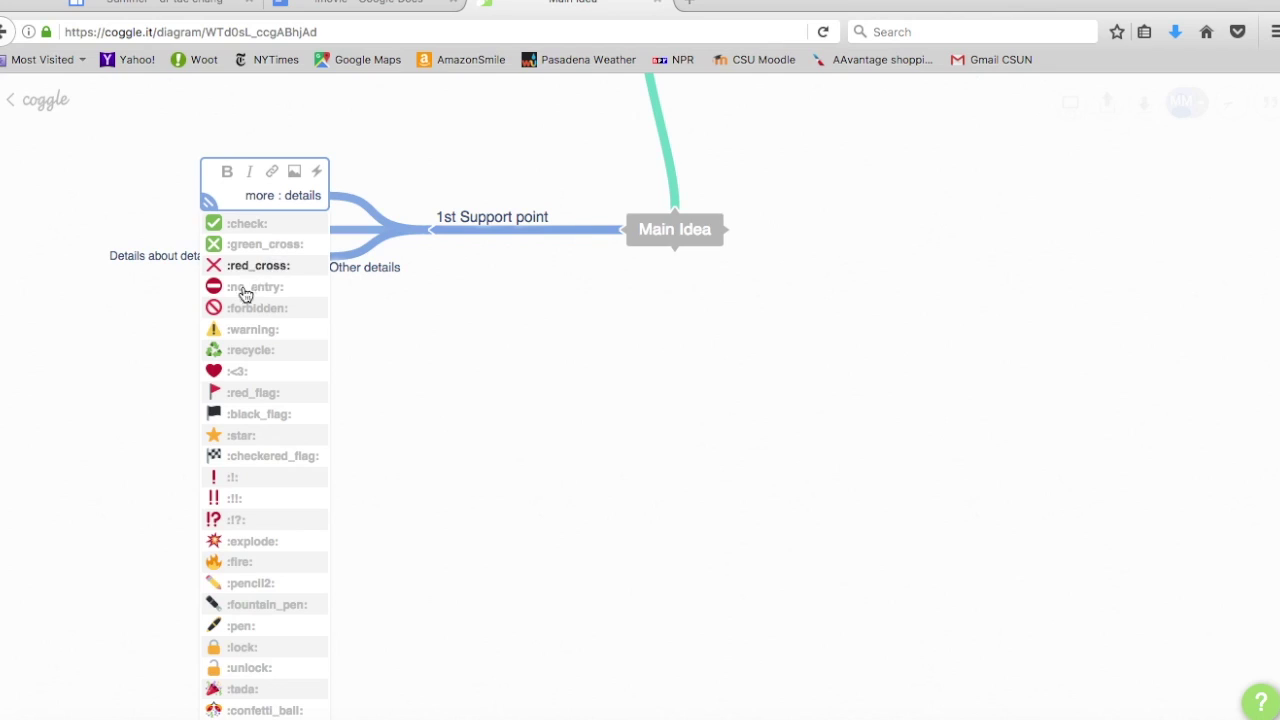
left_click(222, 438)
left_click(223, 443)
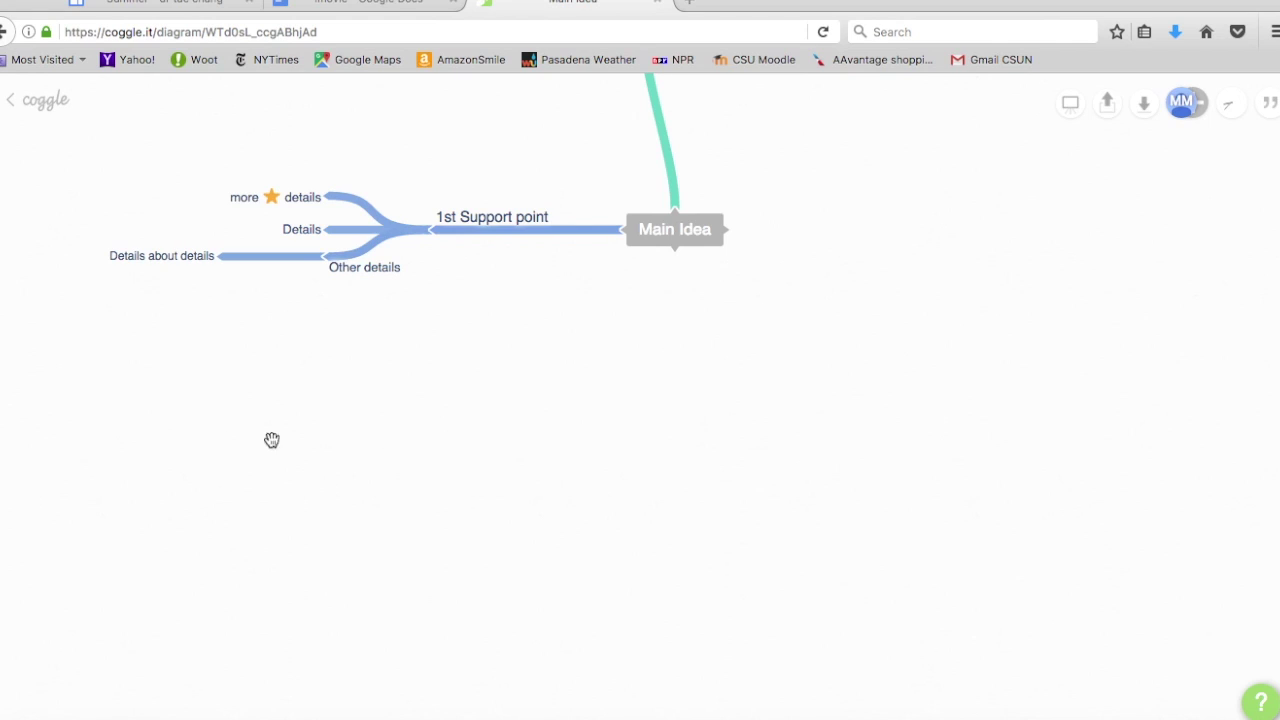
scroll(791, 503, "up", 5)
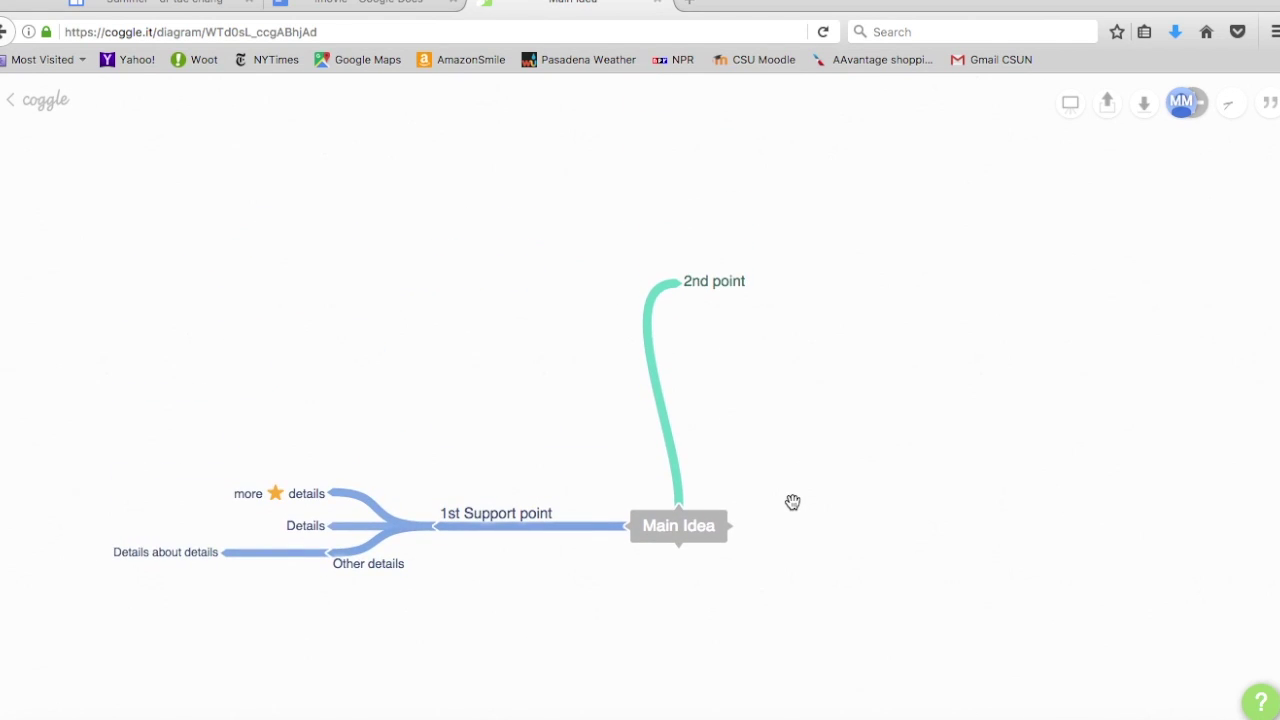